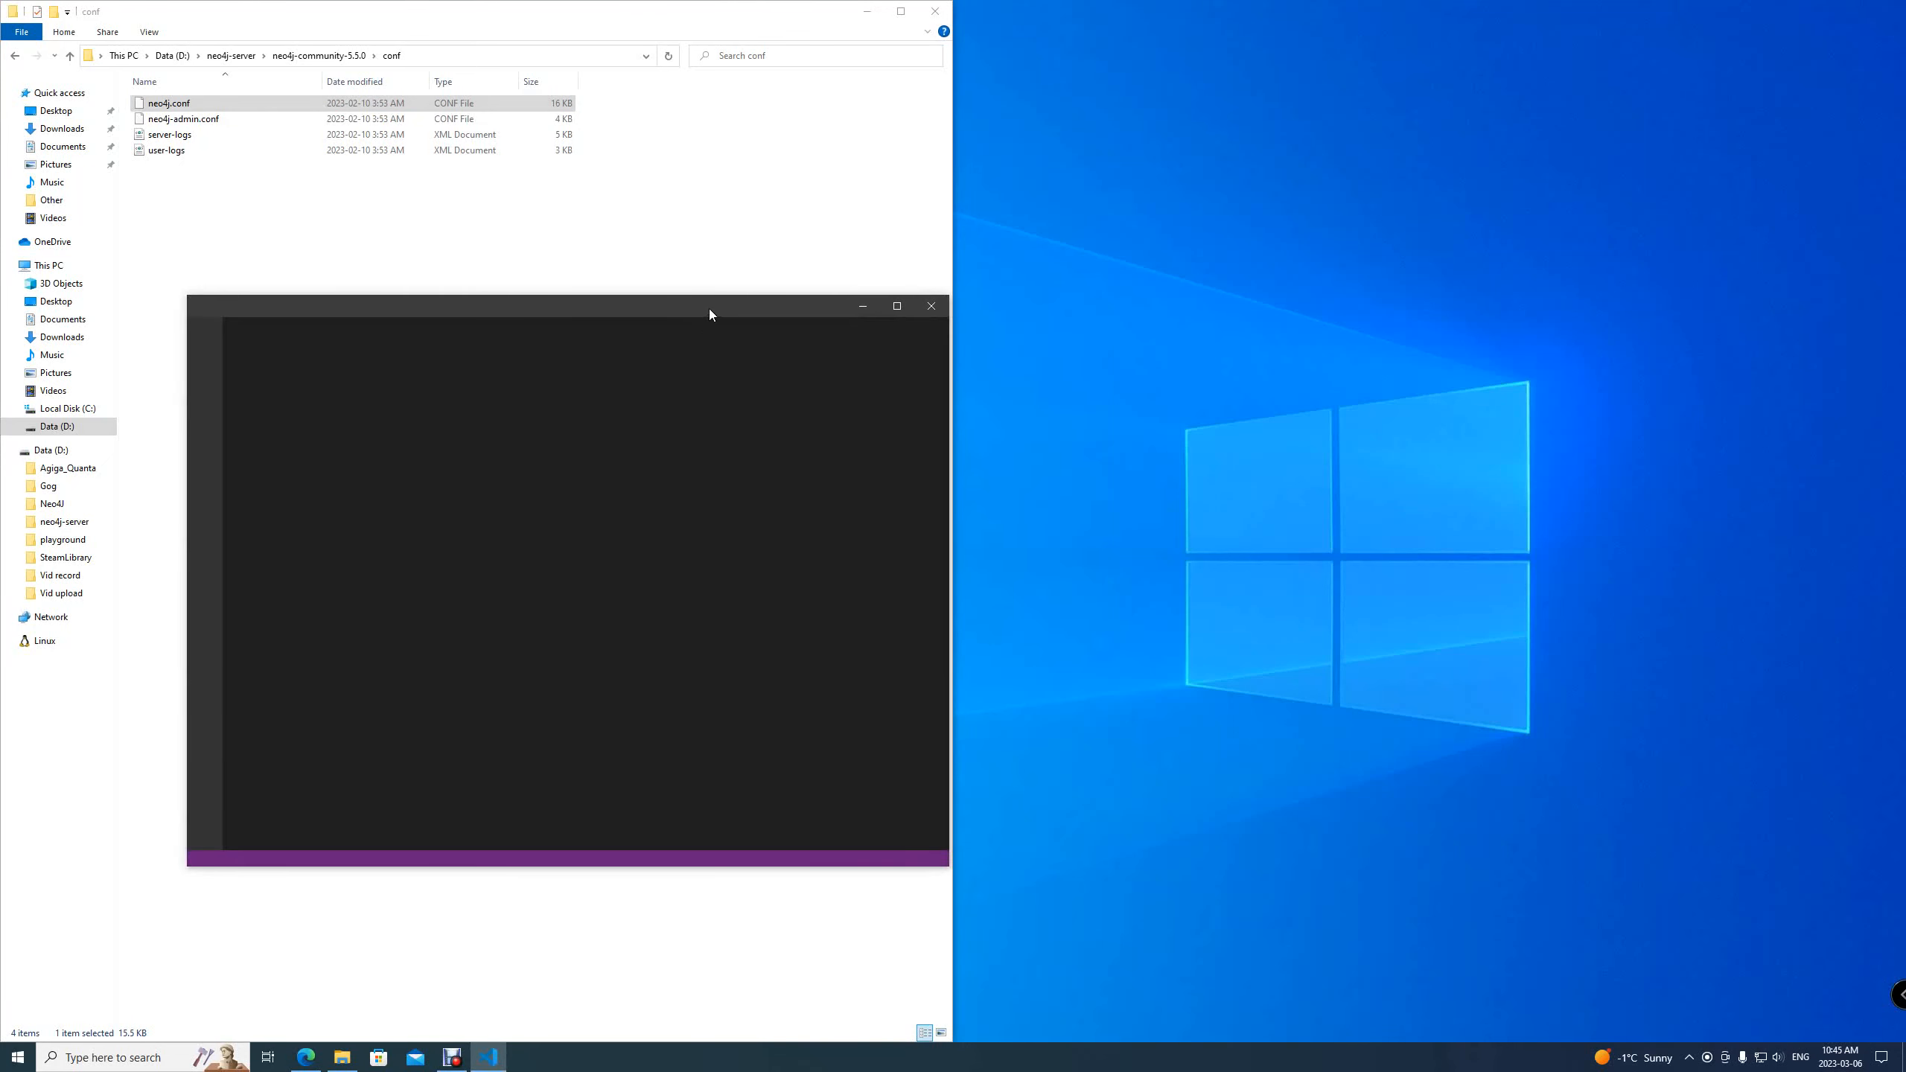
Open neo4j.conf in the editor and uncomment the server.default_listen_address=0.0.0.0 line
left_click_drag(711, 308, 1905, 477)
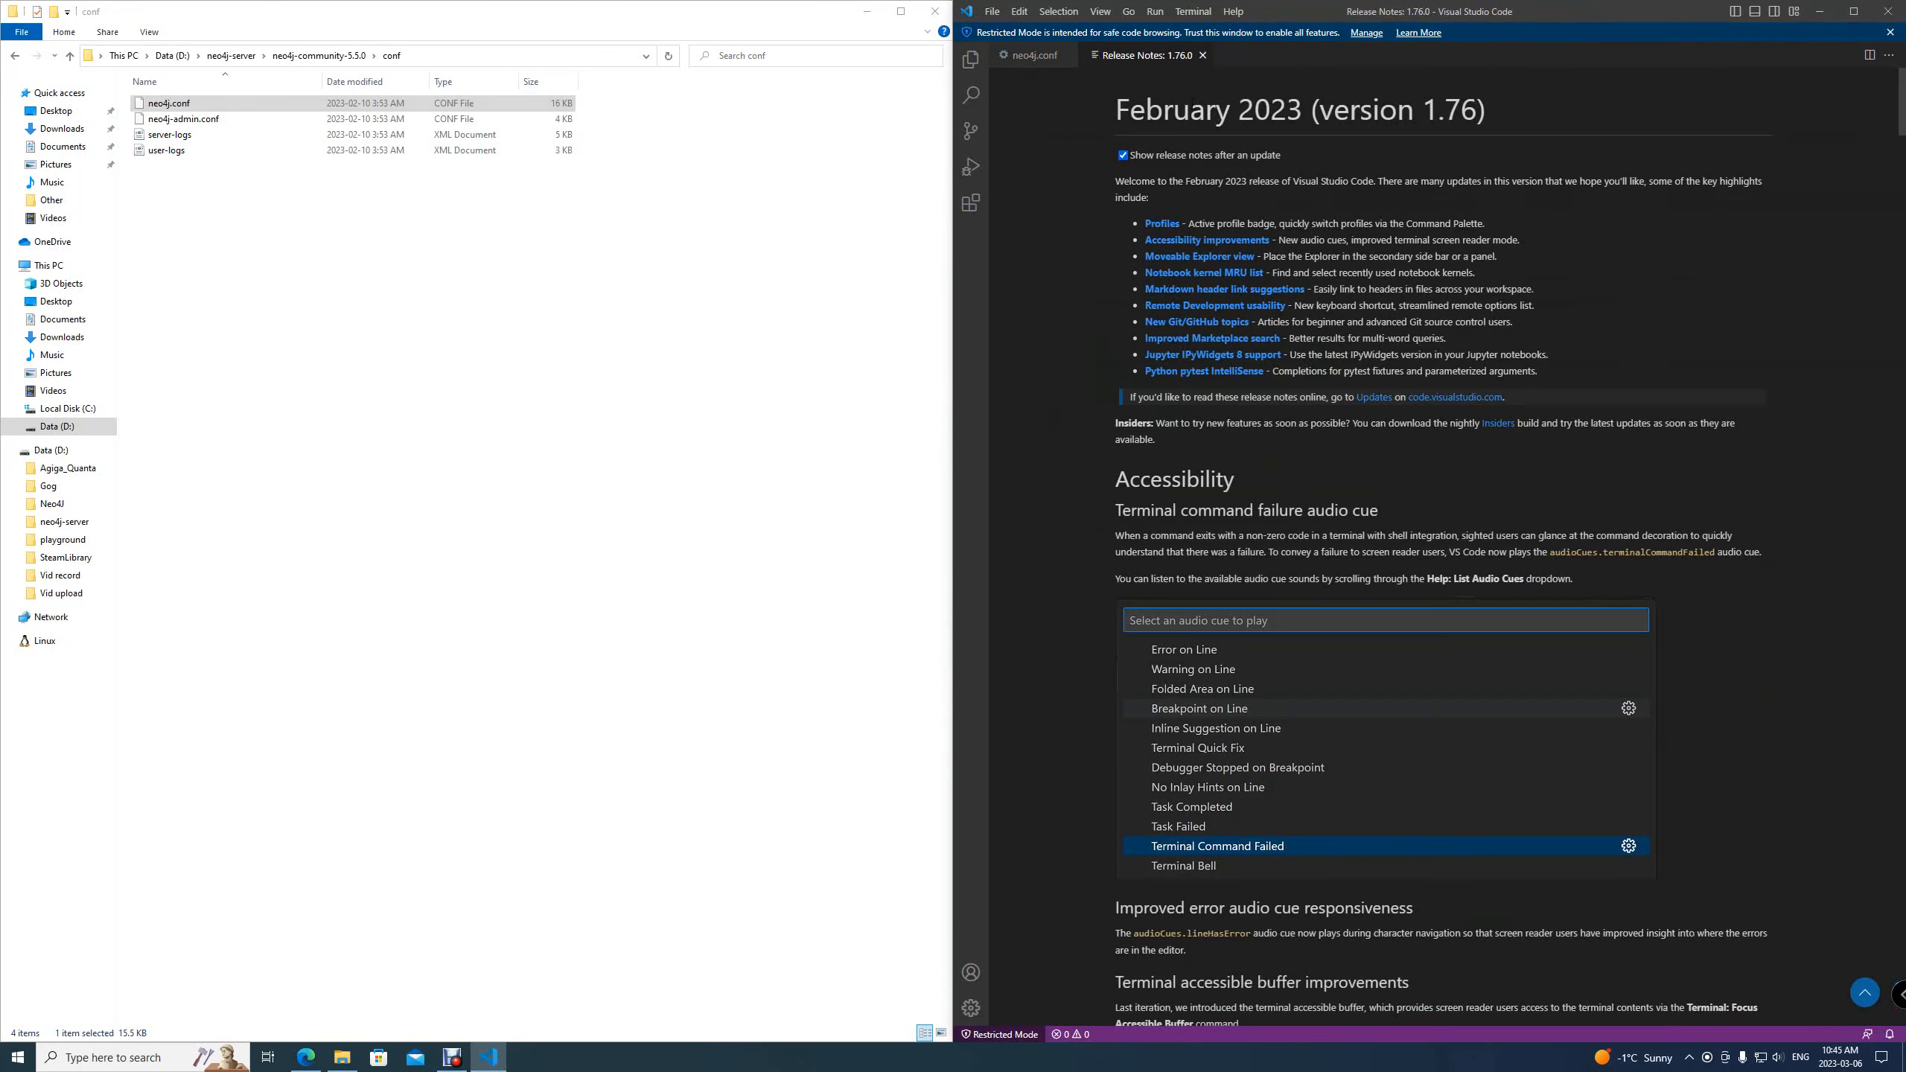
left_click(1203, 55)
scroll(1201, 103, "down", 3)
scroll(1303, 427, "down", 17)
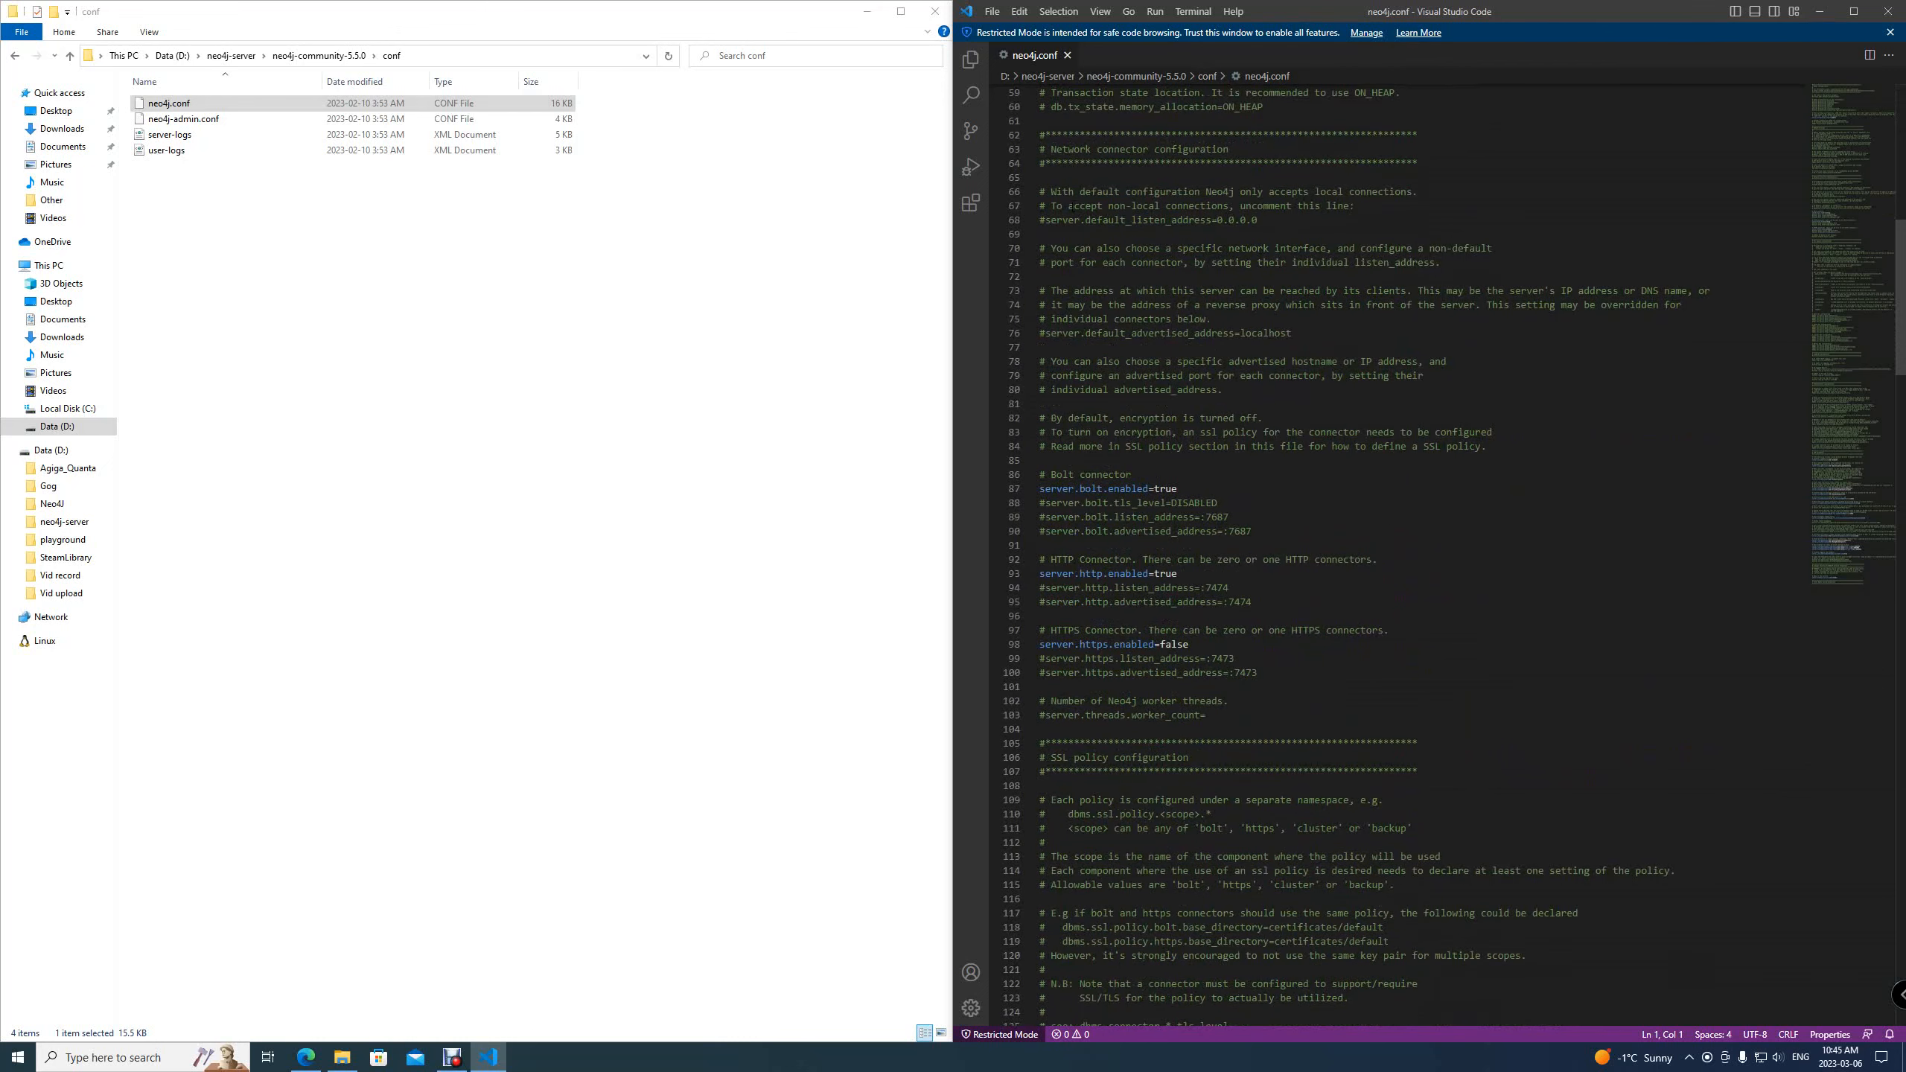
left_click(1046, 219)
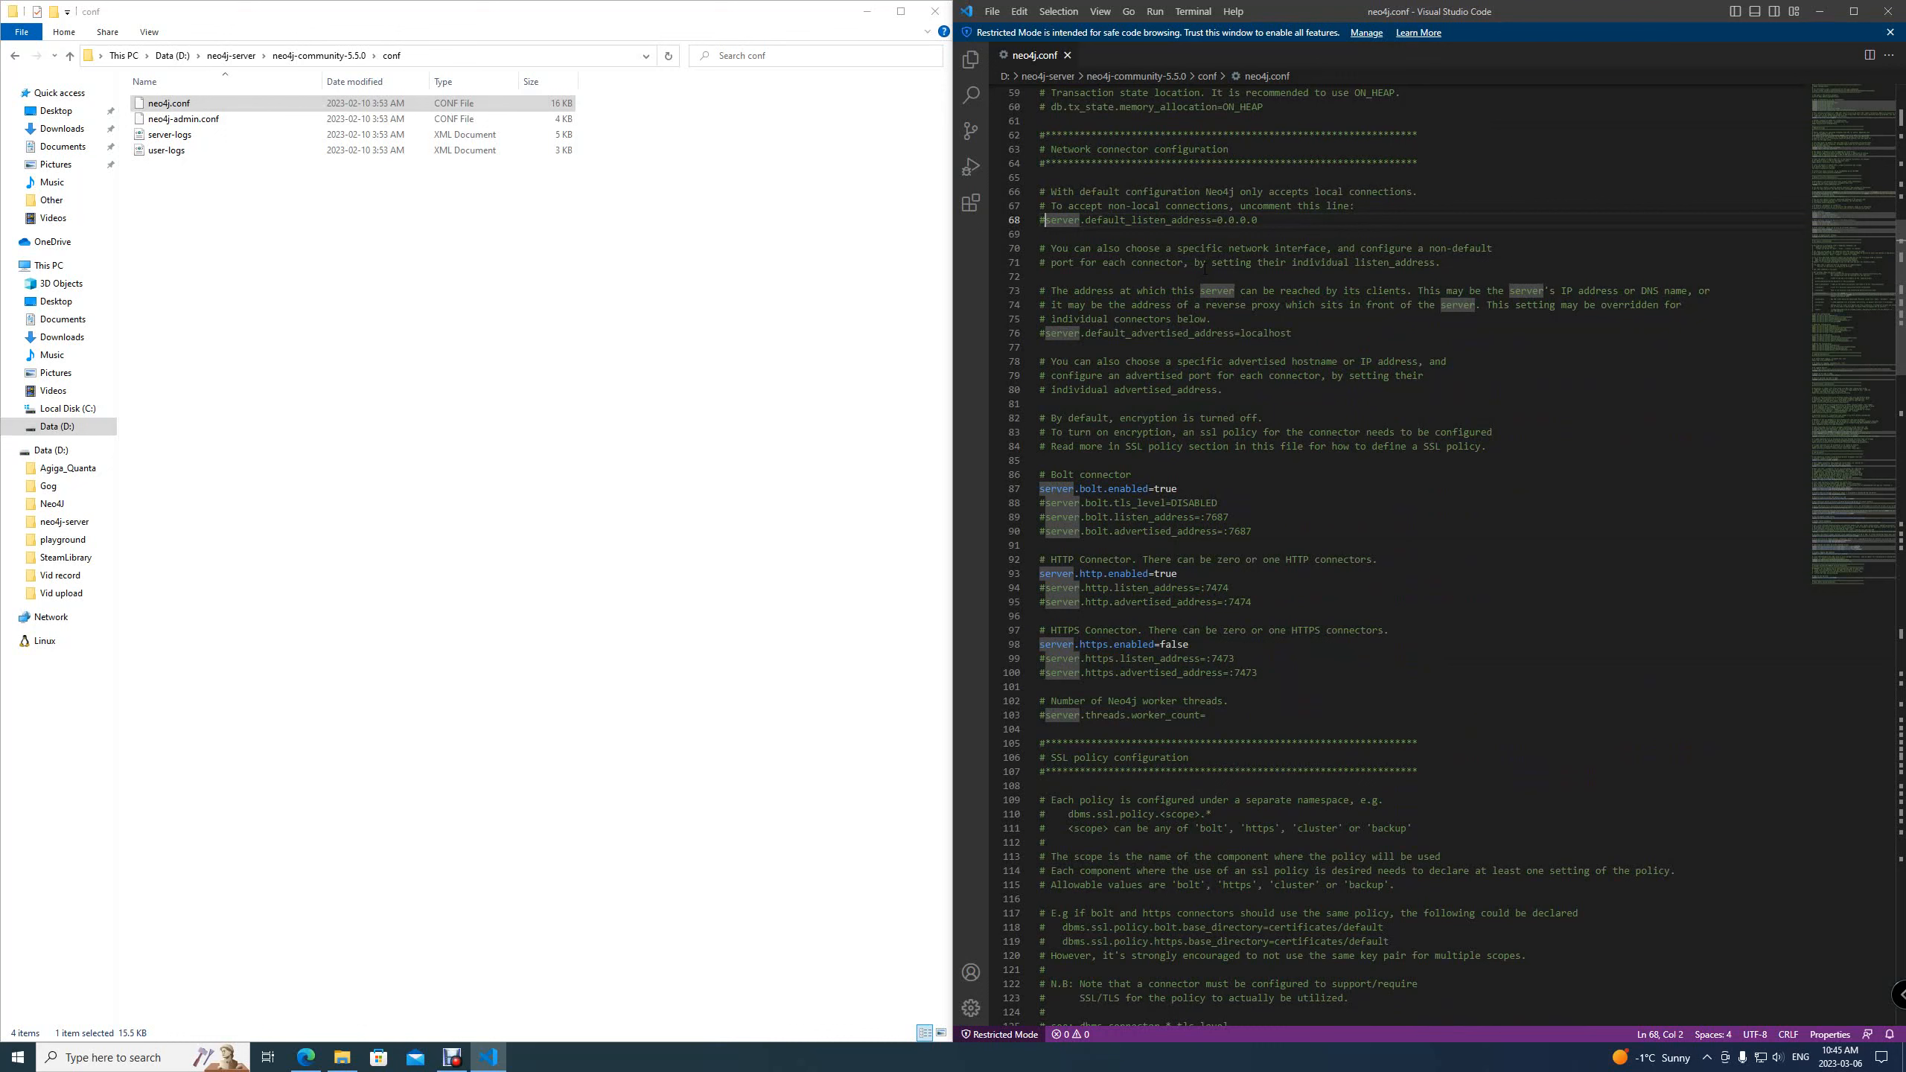
key("BackSpace")
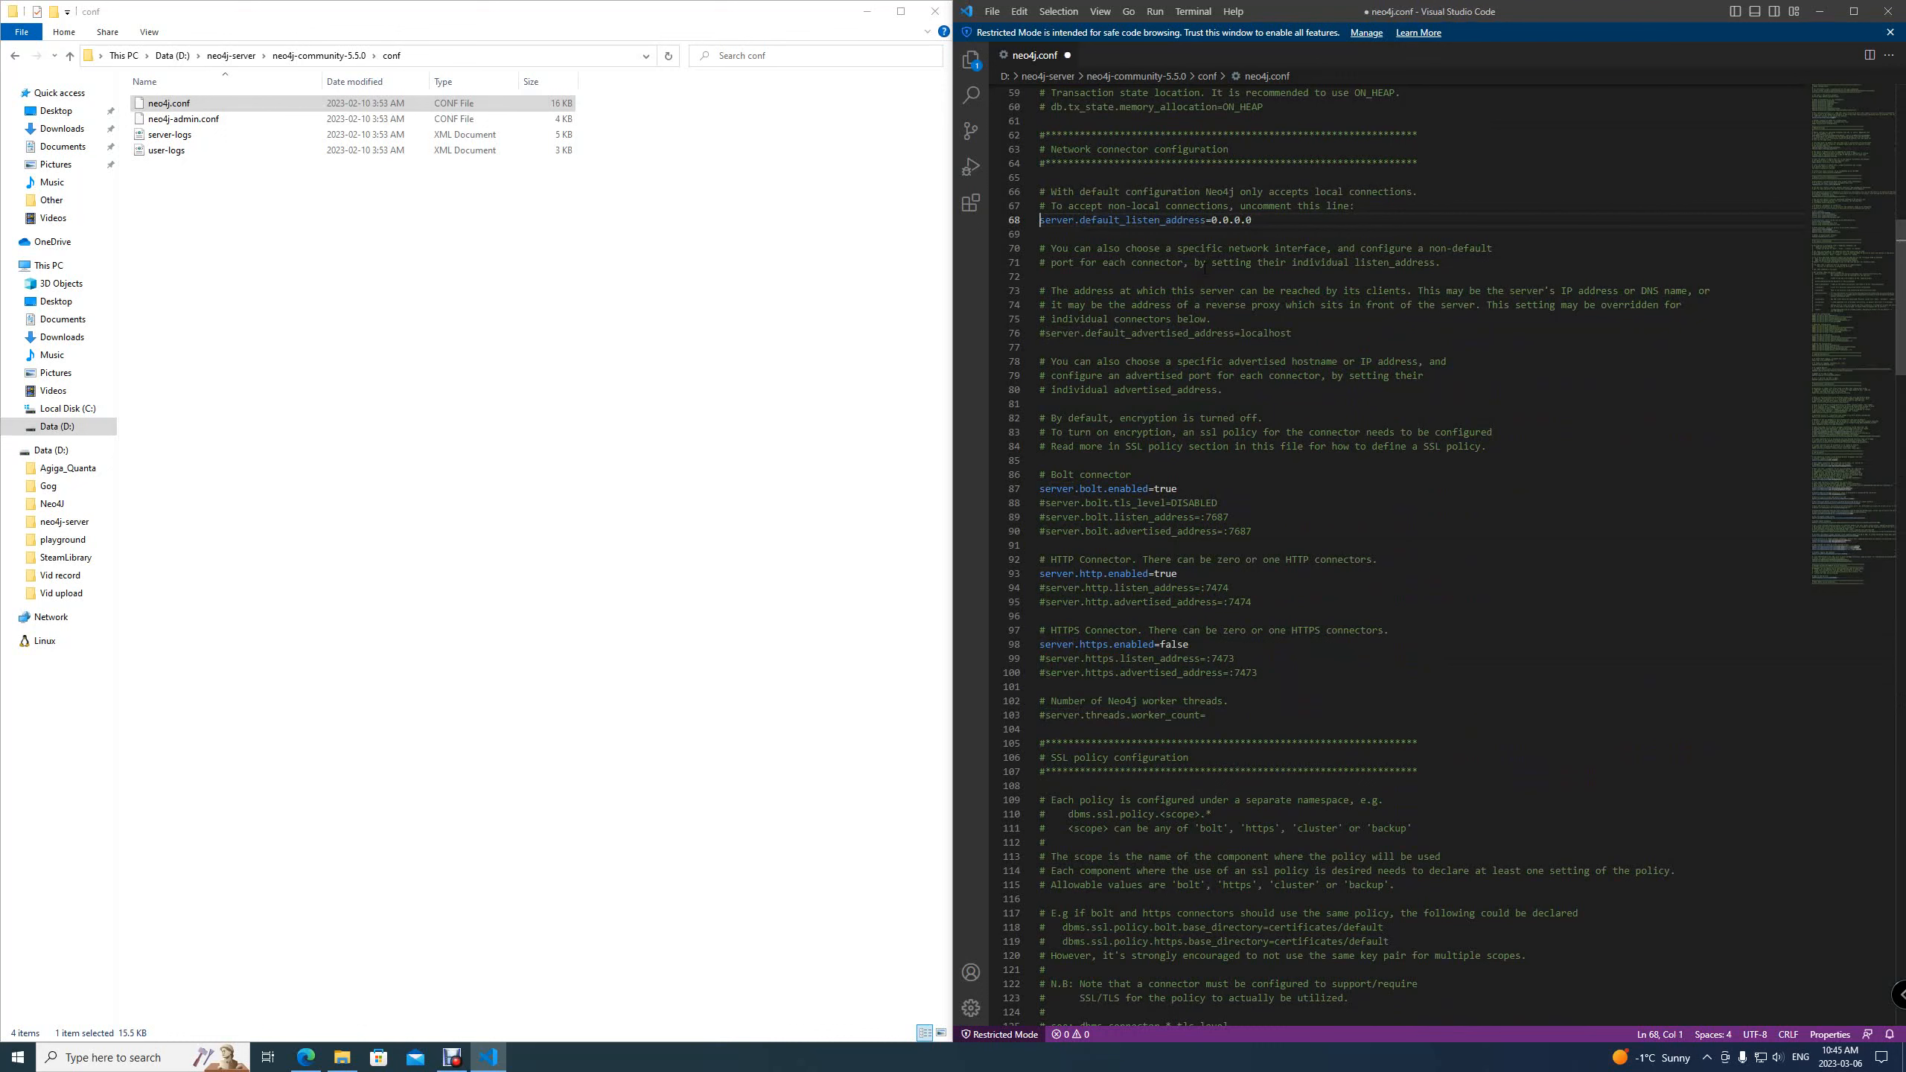
Uncomment the Bolt, HTTP and HTTPS connector listen and advertised address lines
left_click_drag(1263, 218, 1016, 219)
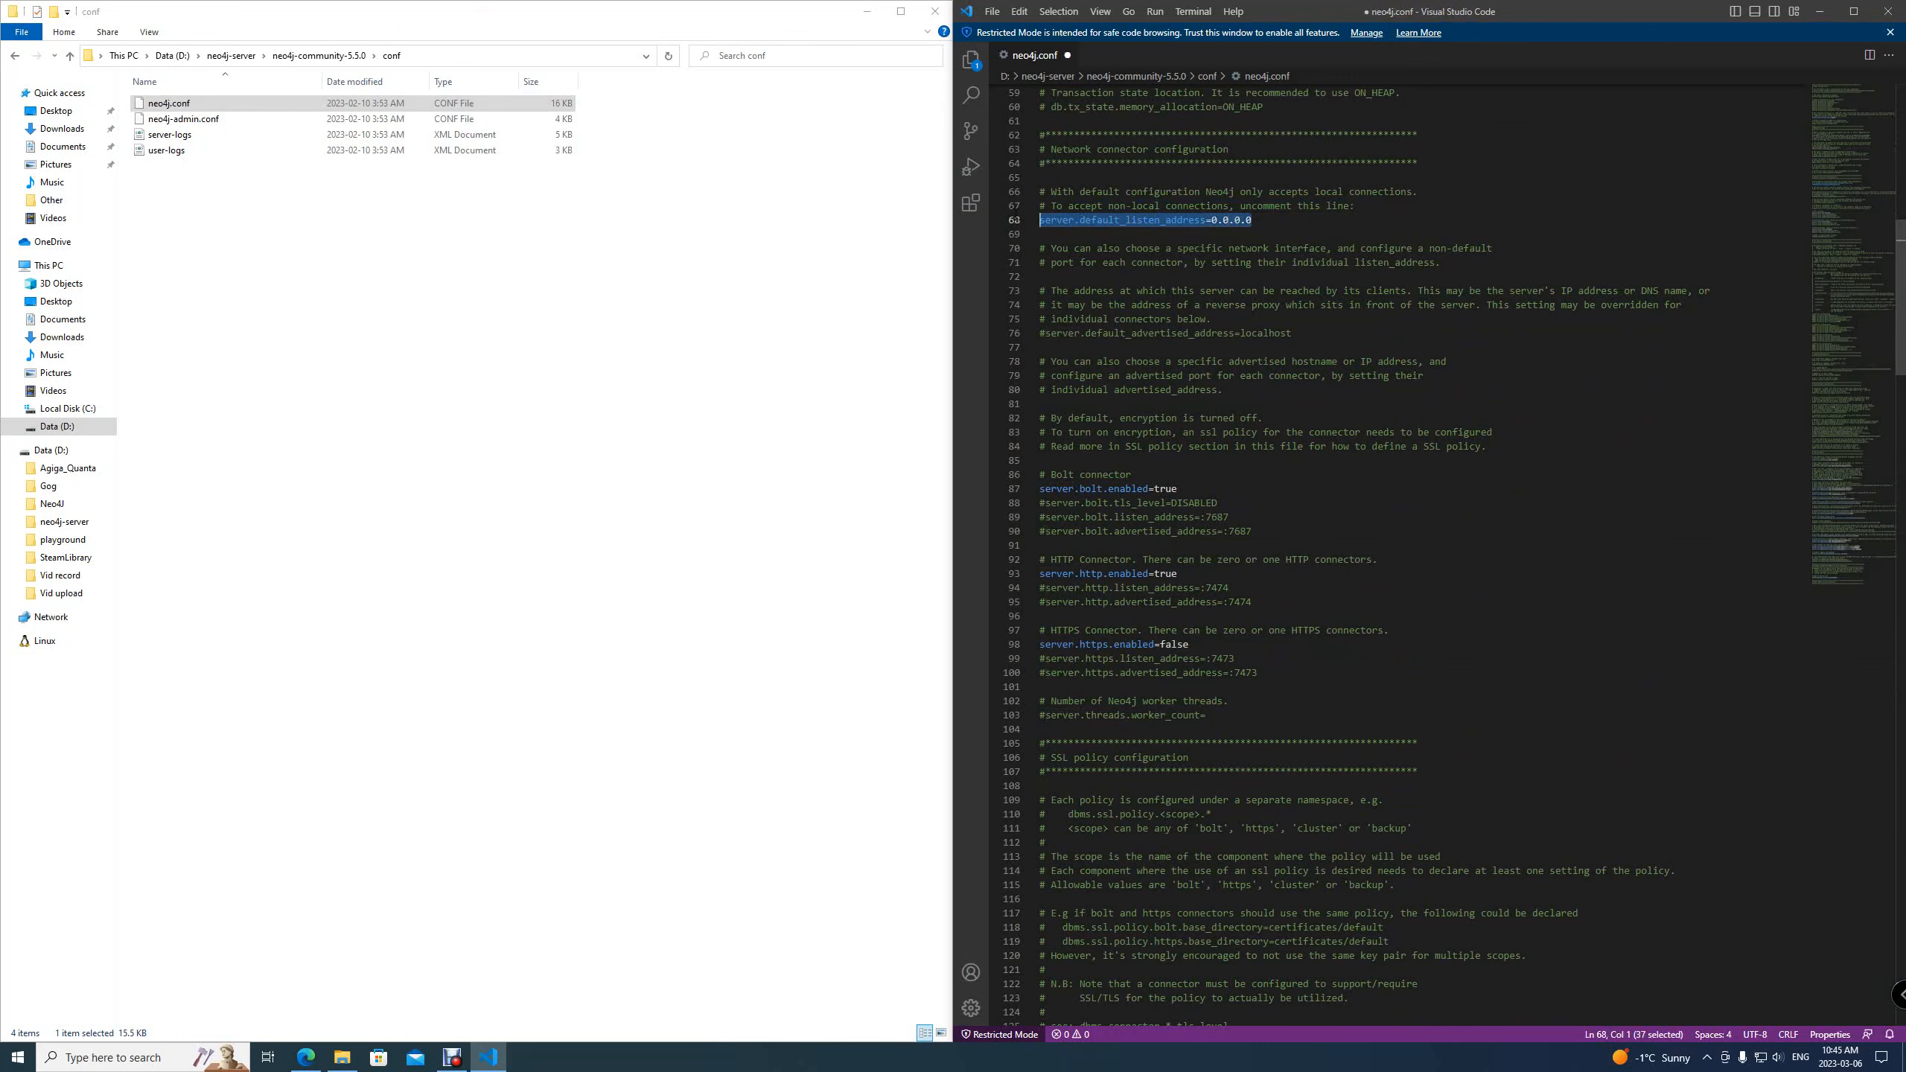
left_click(1274, 219)
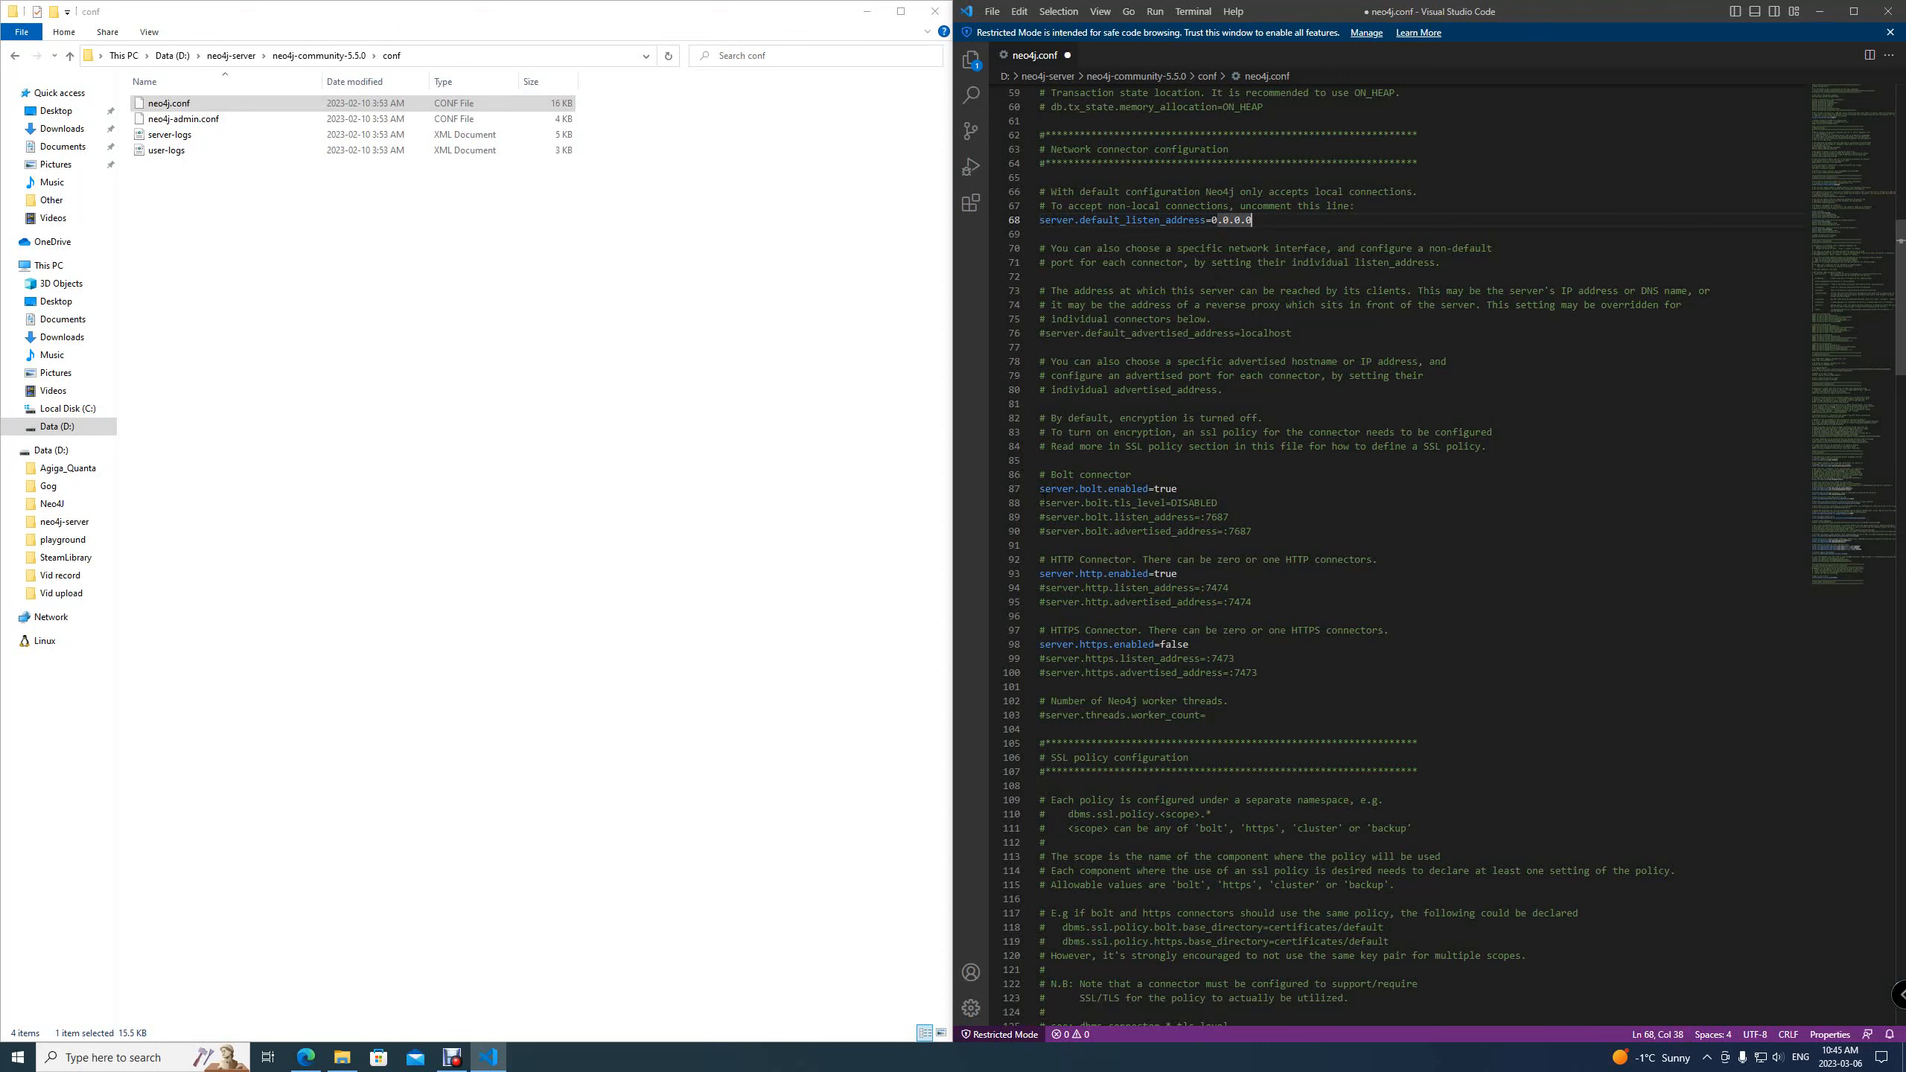
left_click(1046, 503)
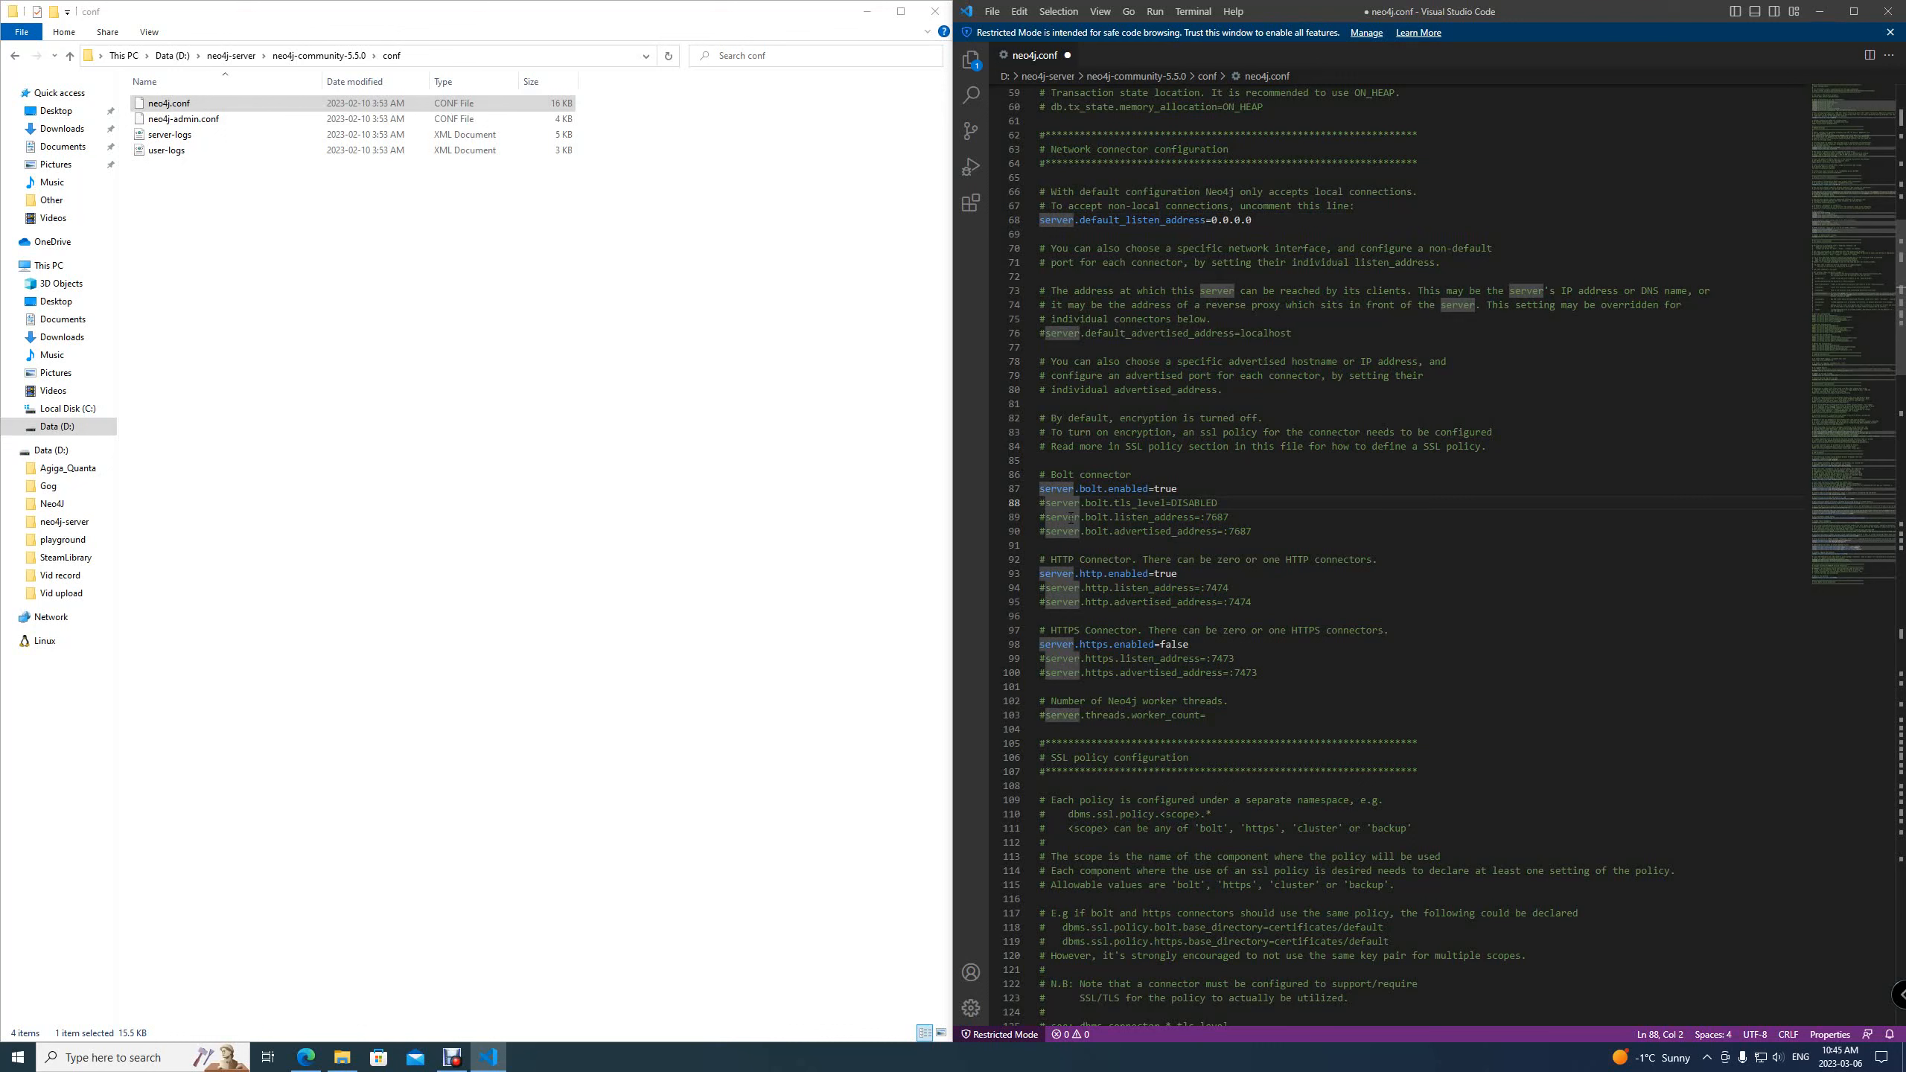
key("BackSpace")
key("Down")
key("Delete")
key("Delete")
key("Delete")
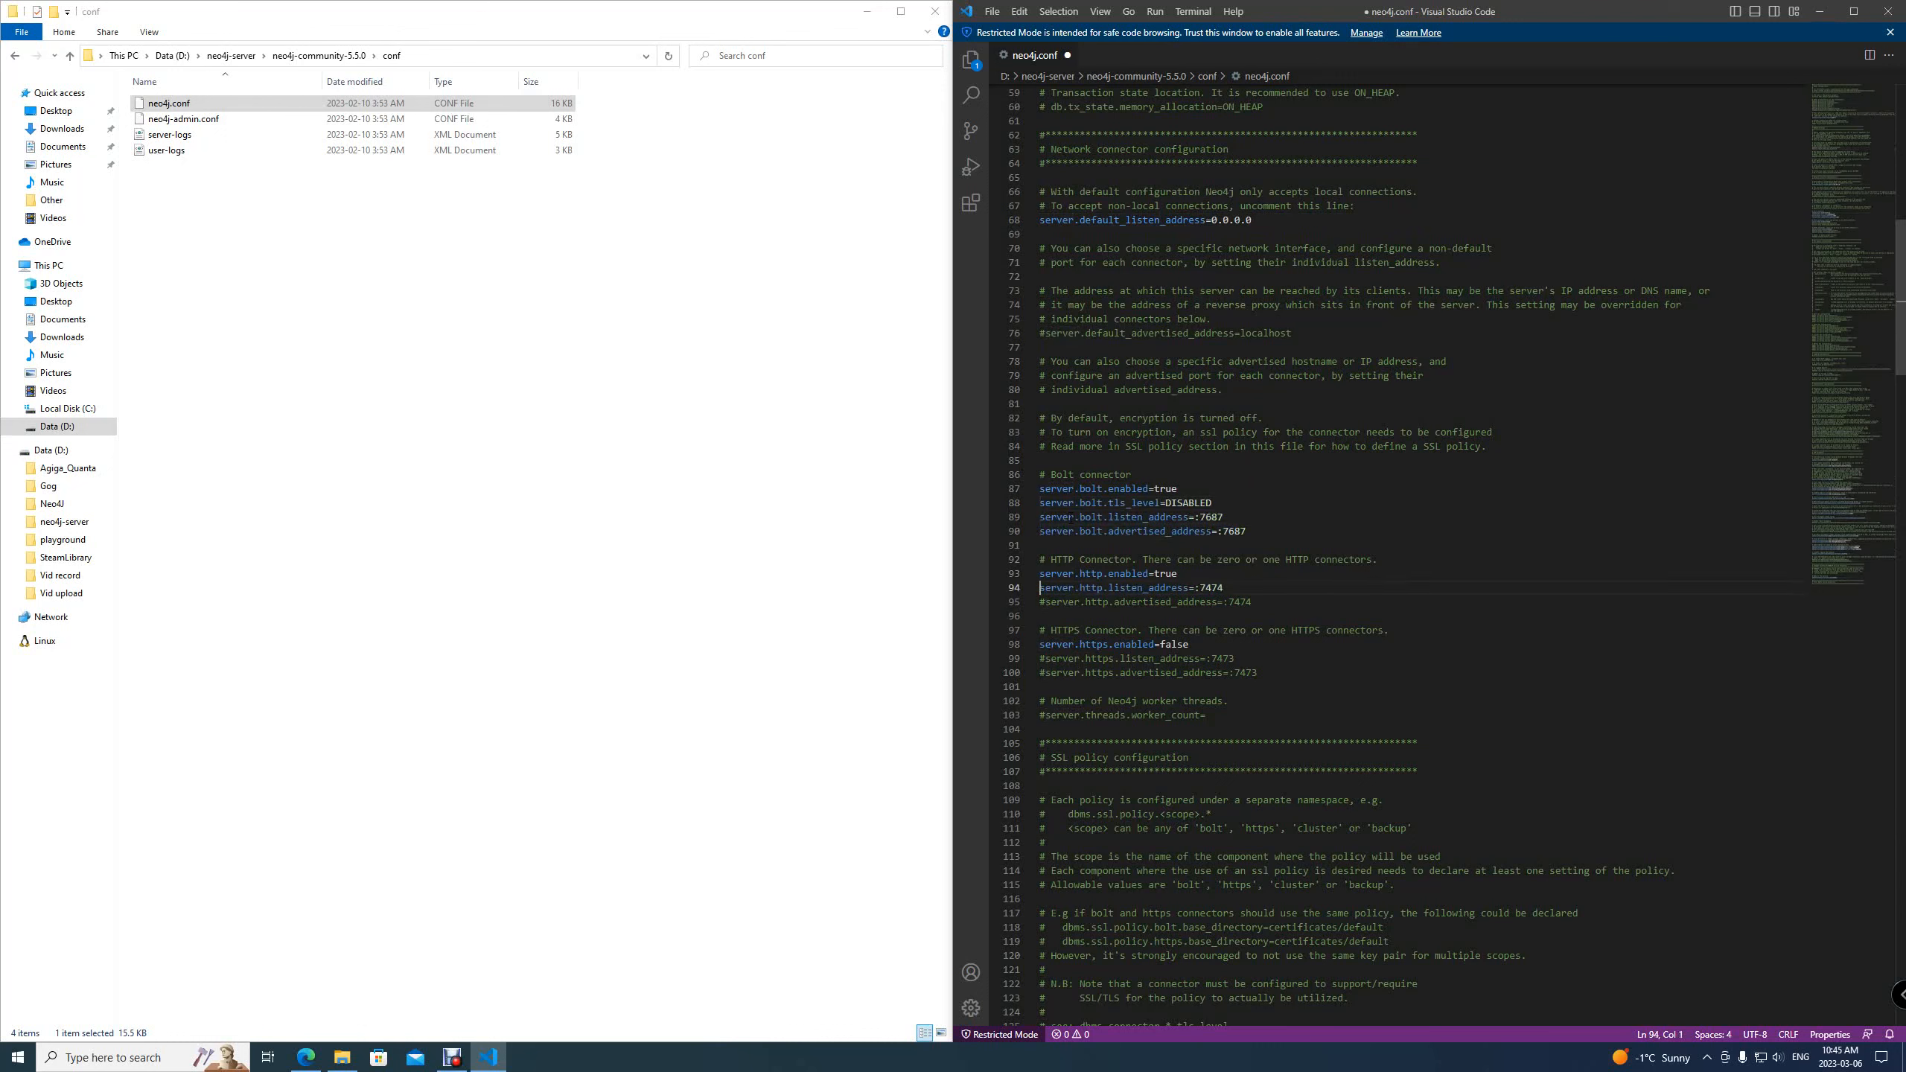
key("Delete")
key("Delete")
key("Down")
key("Delete")
Review the uncommented listen address and connector port lines in the network section
left_click(1139, 206)
left_click(1254, 219)
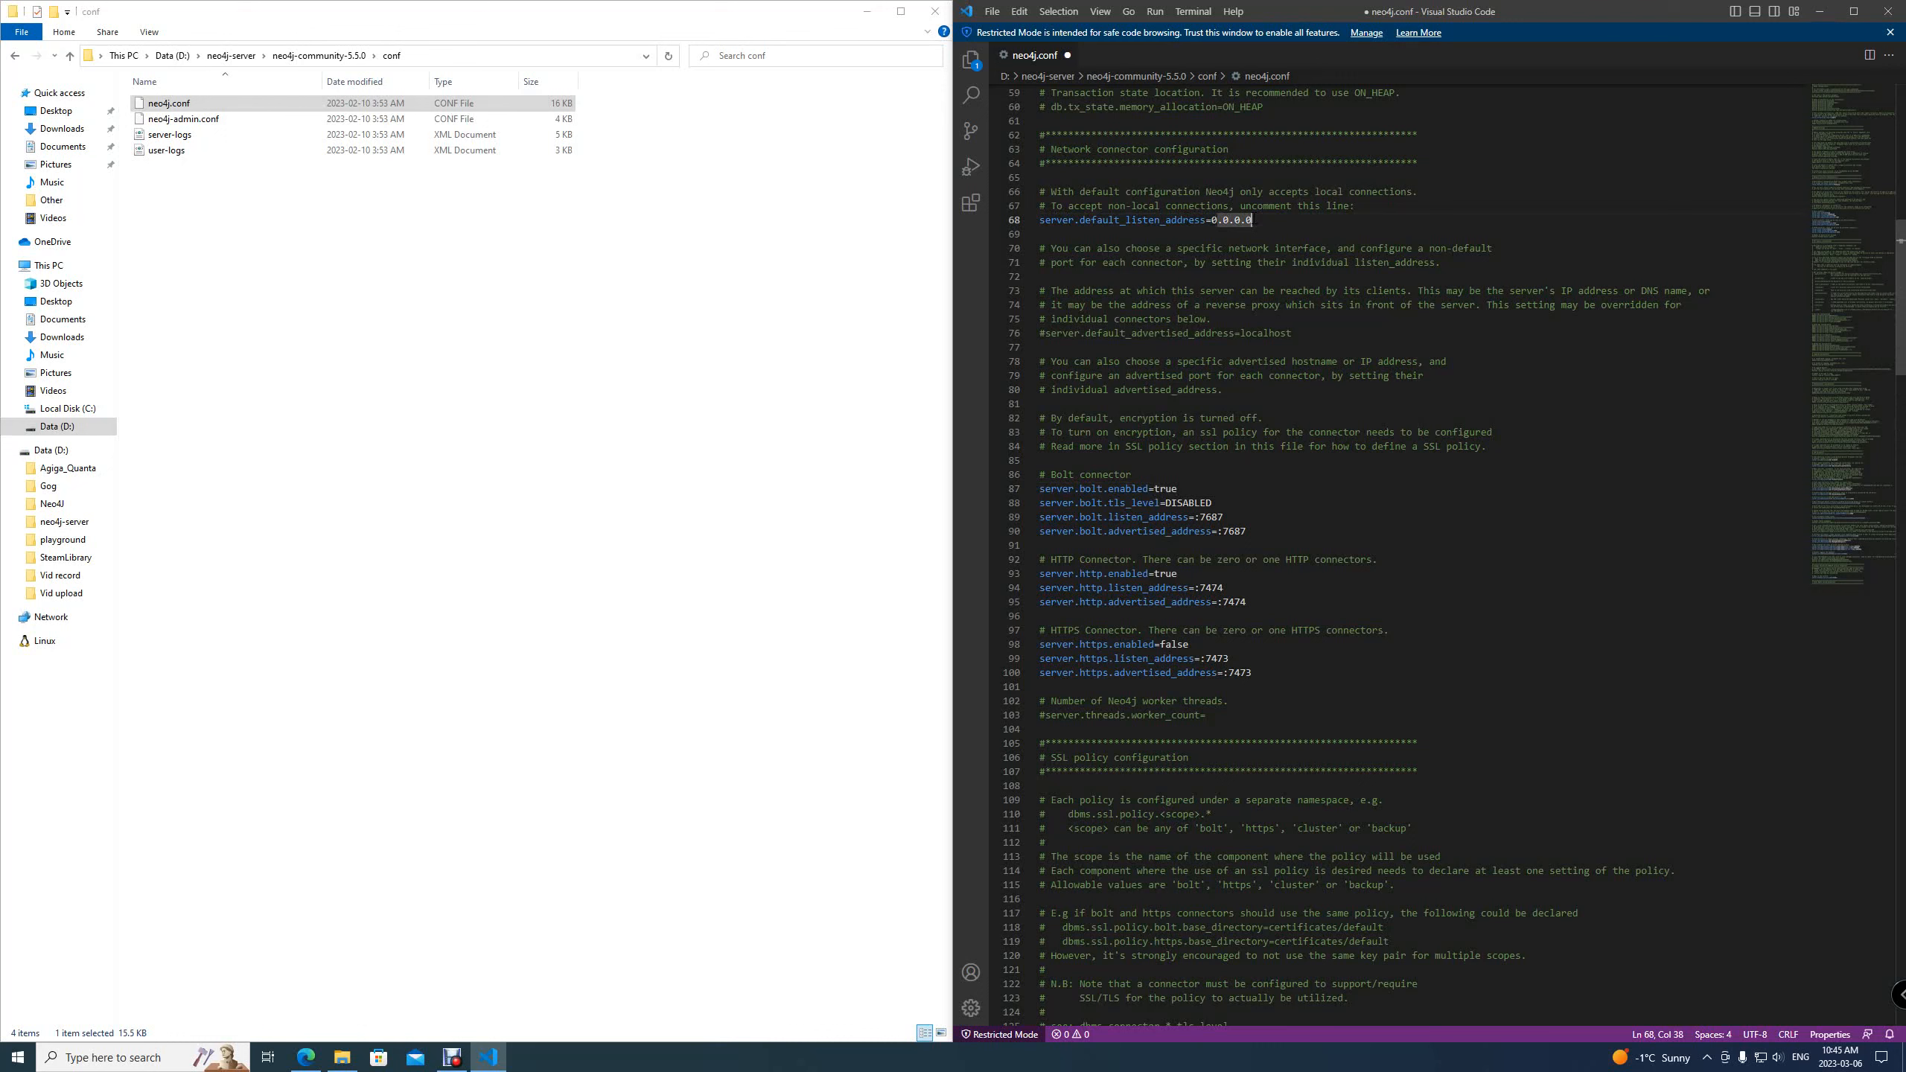
left_click_drag(1269, 529, 1027, 489)
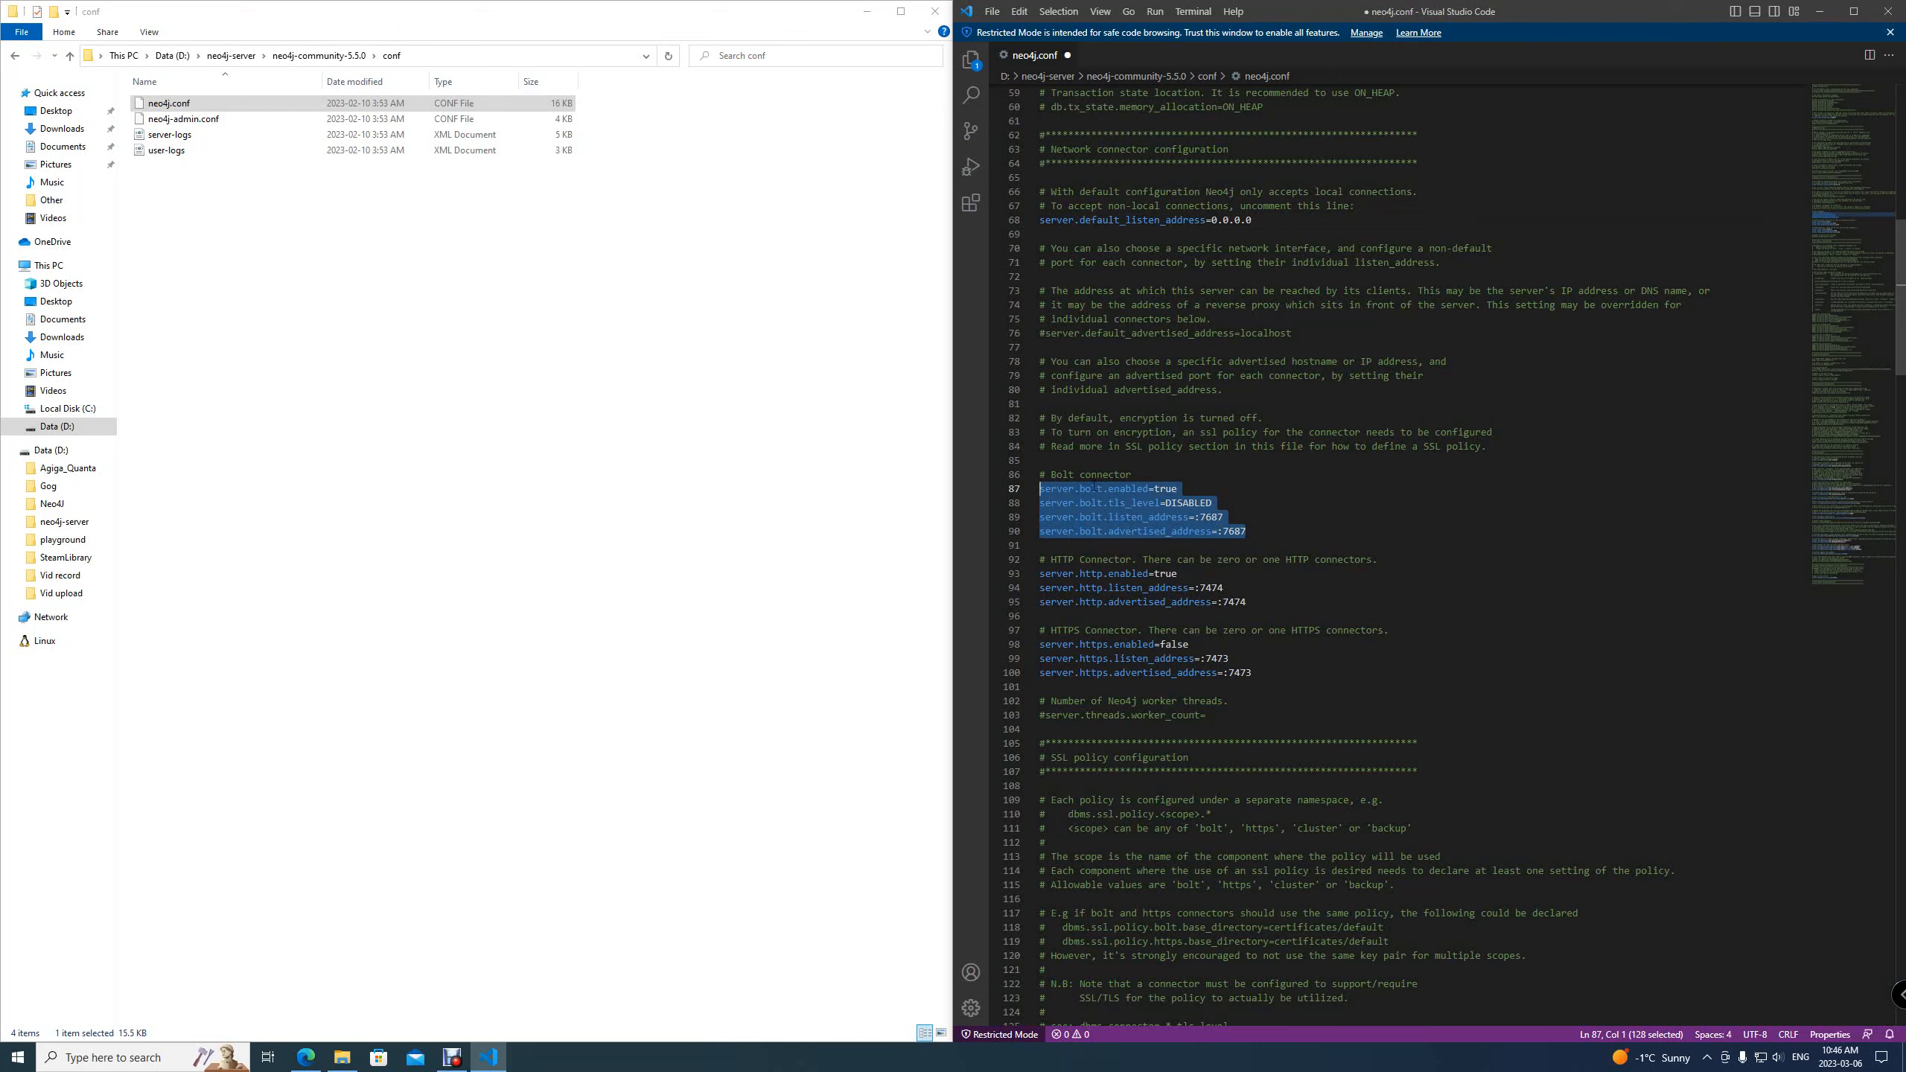
left_click(1266, 527)
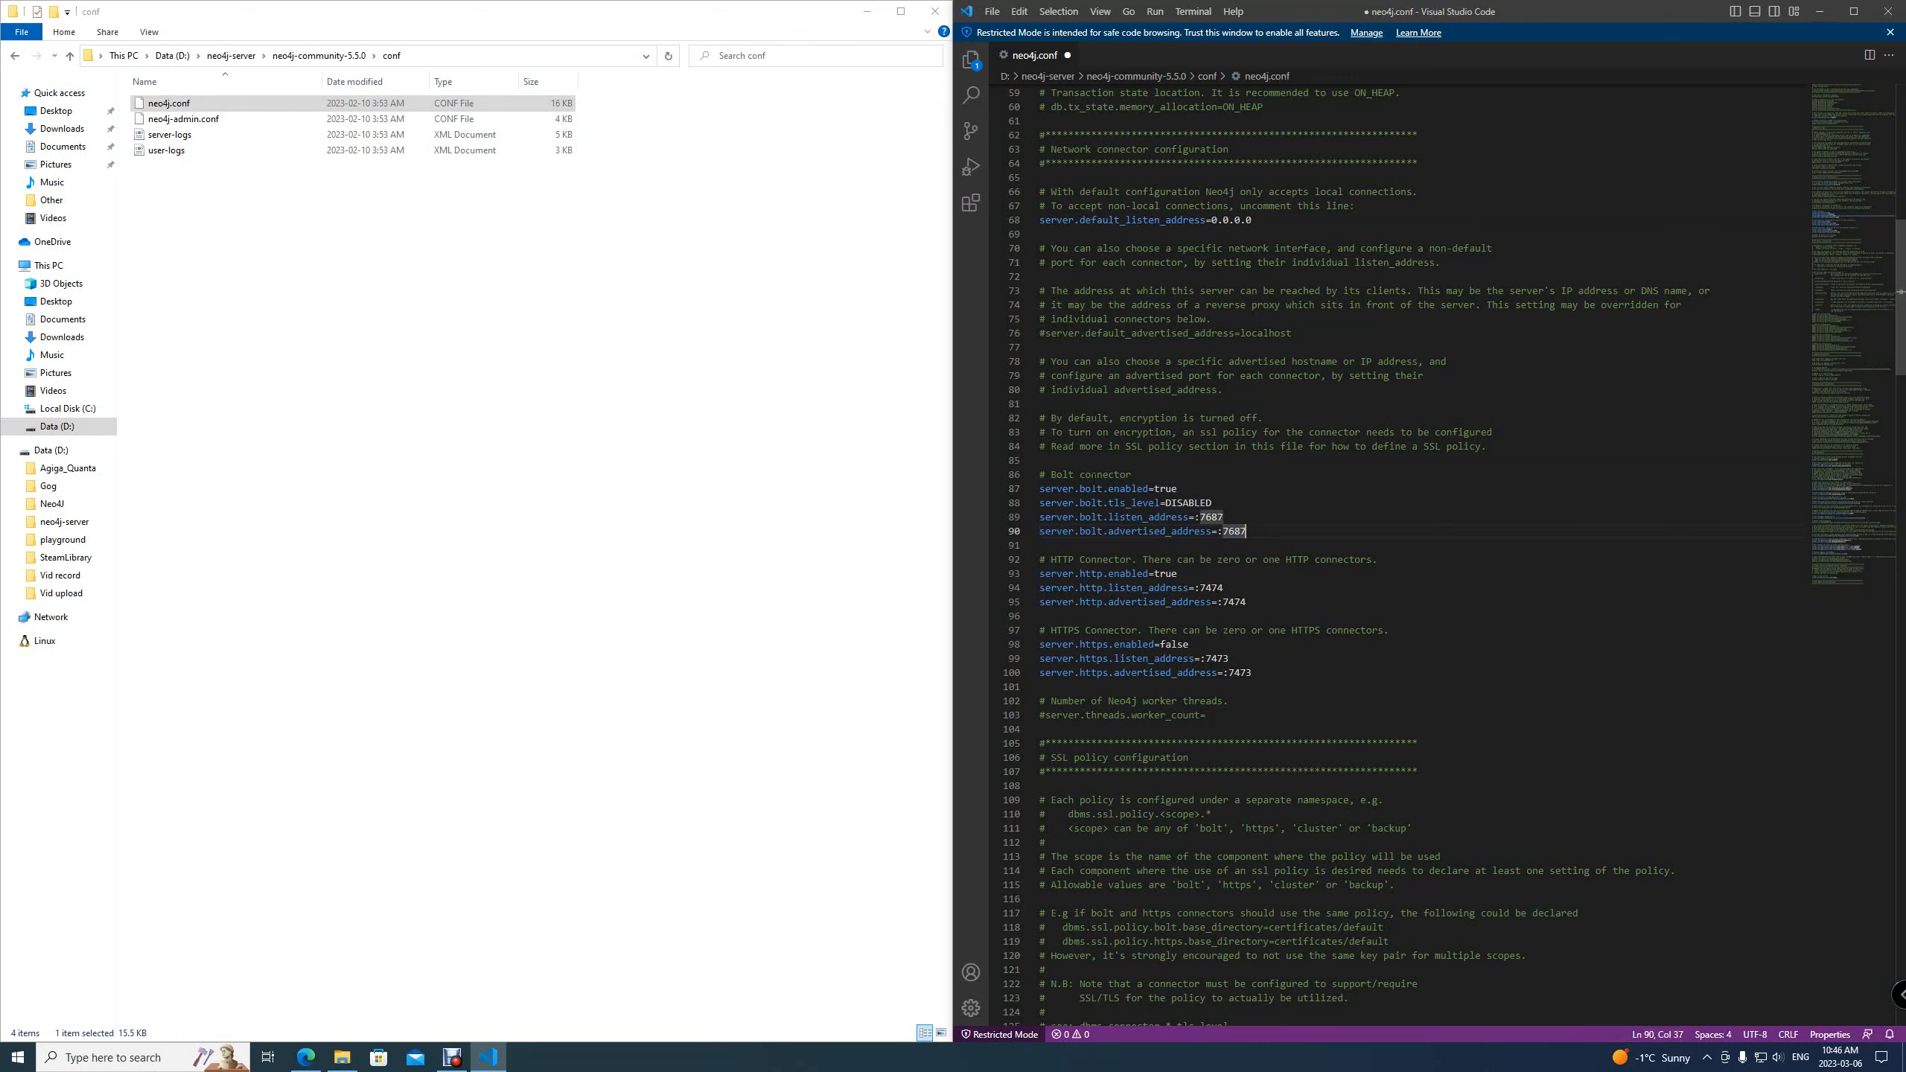
left_click(1136, 472)
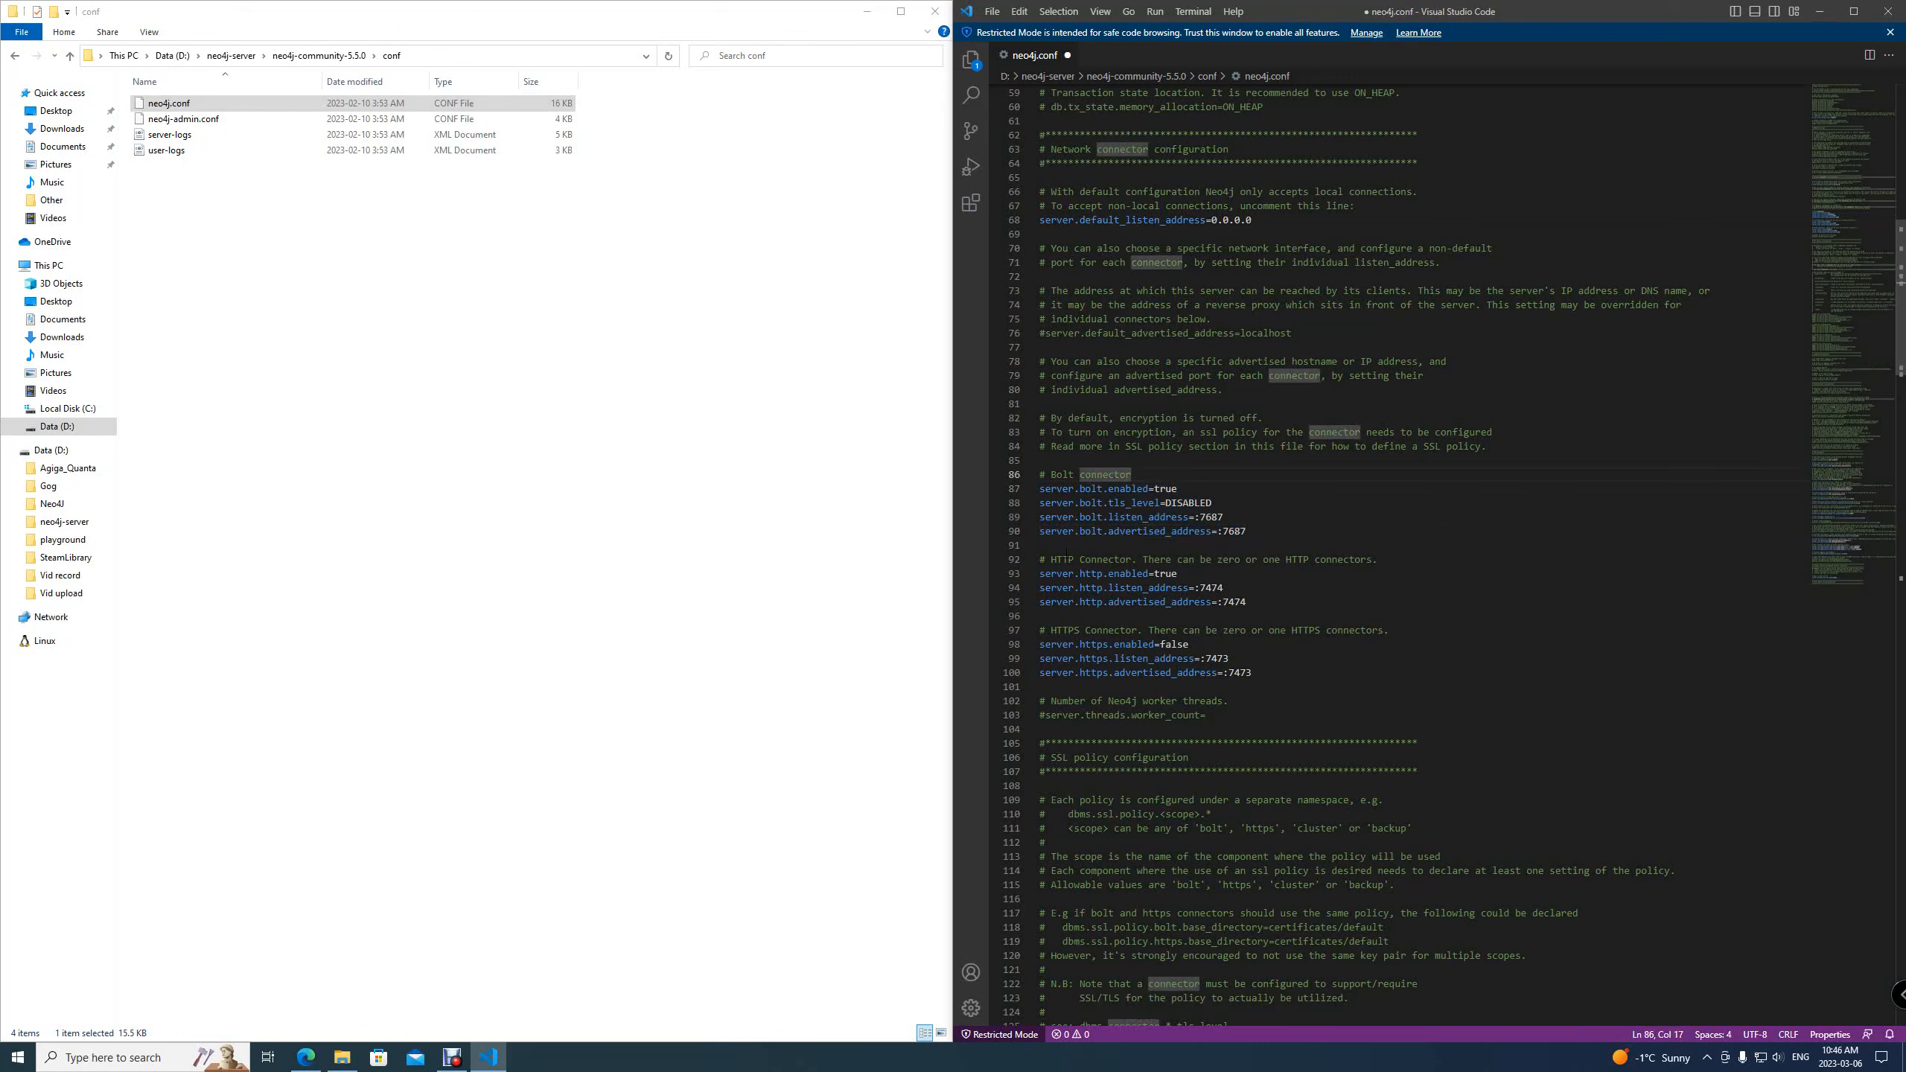
left_click(1136, 559)
left_click(1247, 589)
left_click(1259, 658)
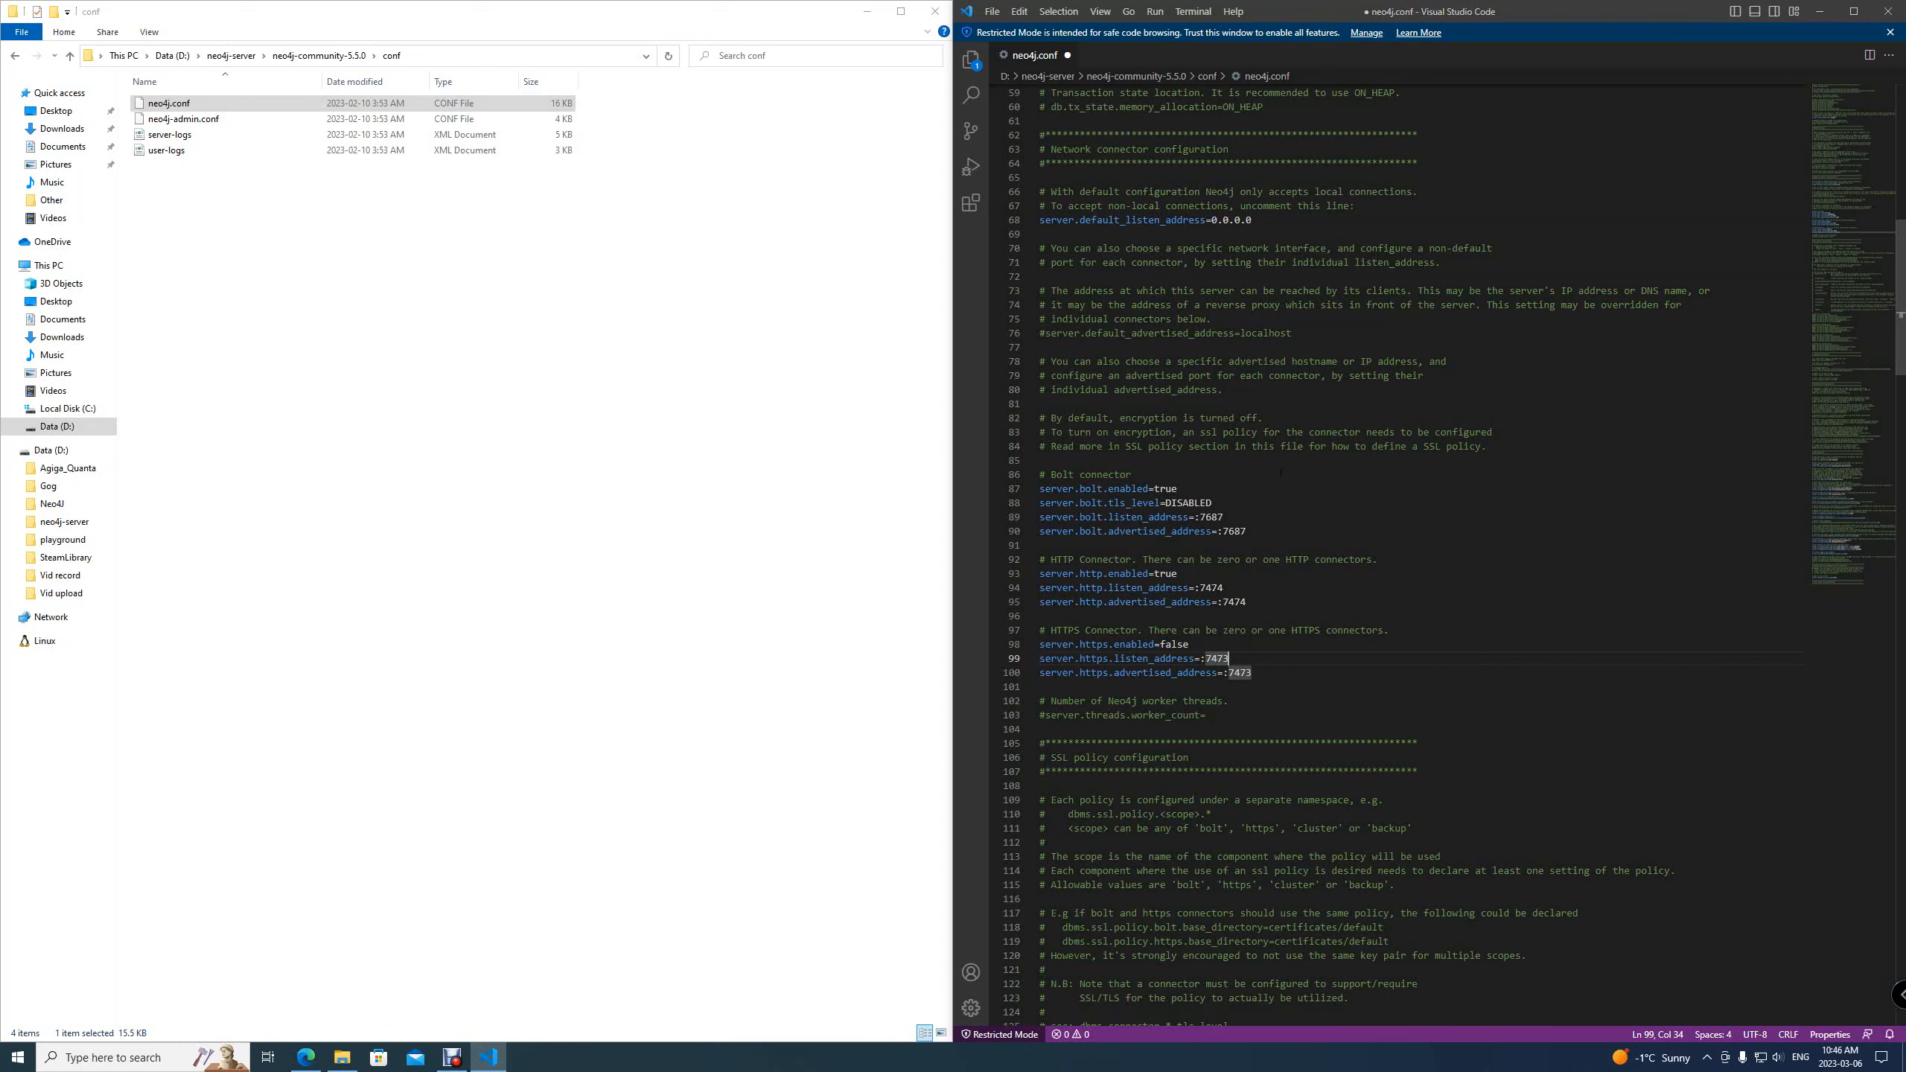
Save neo4j.conf and close the editor
left_click(992, 11)
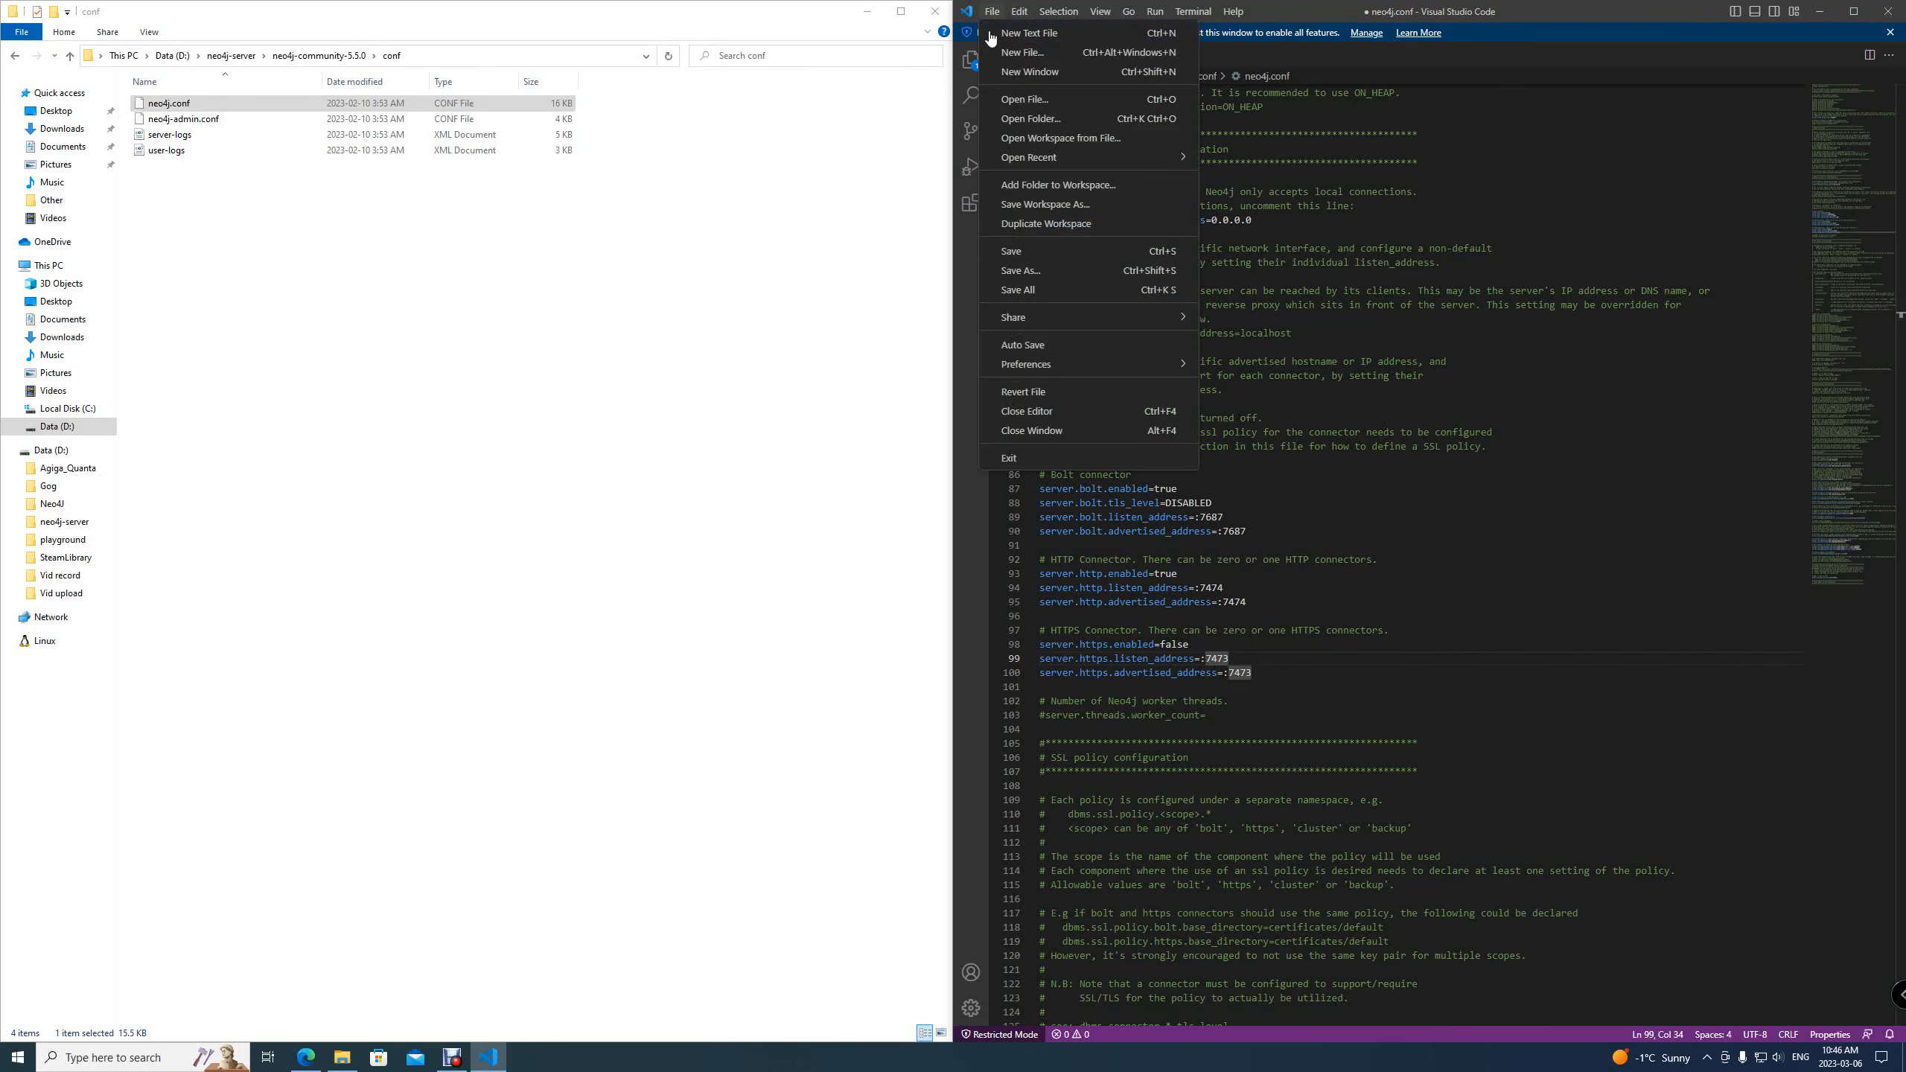
left_click(1053, 253)
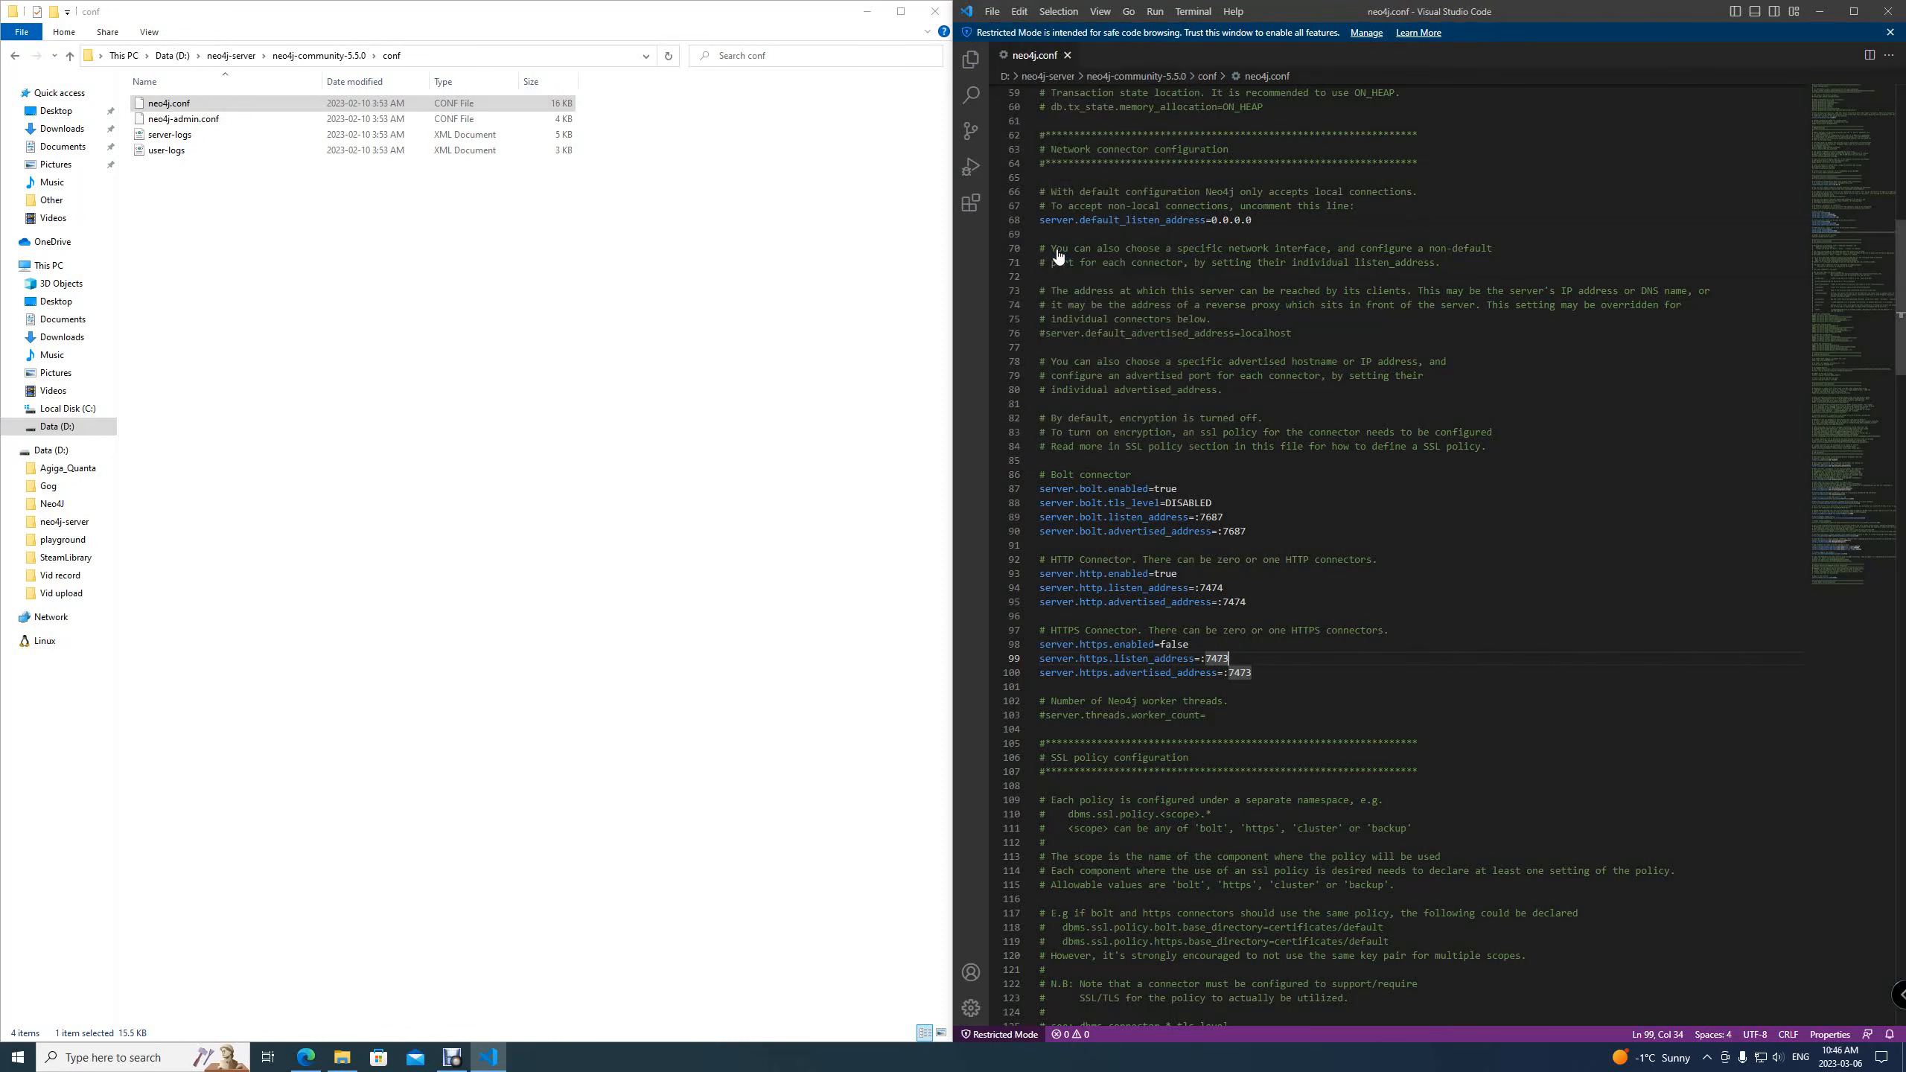
left_click(1899, 11)
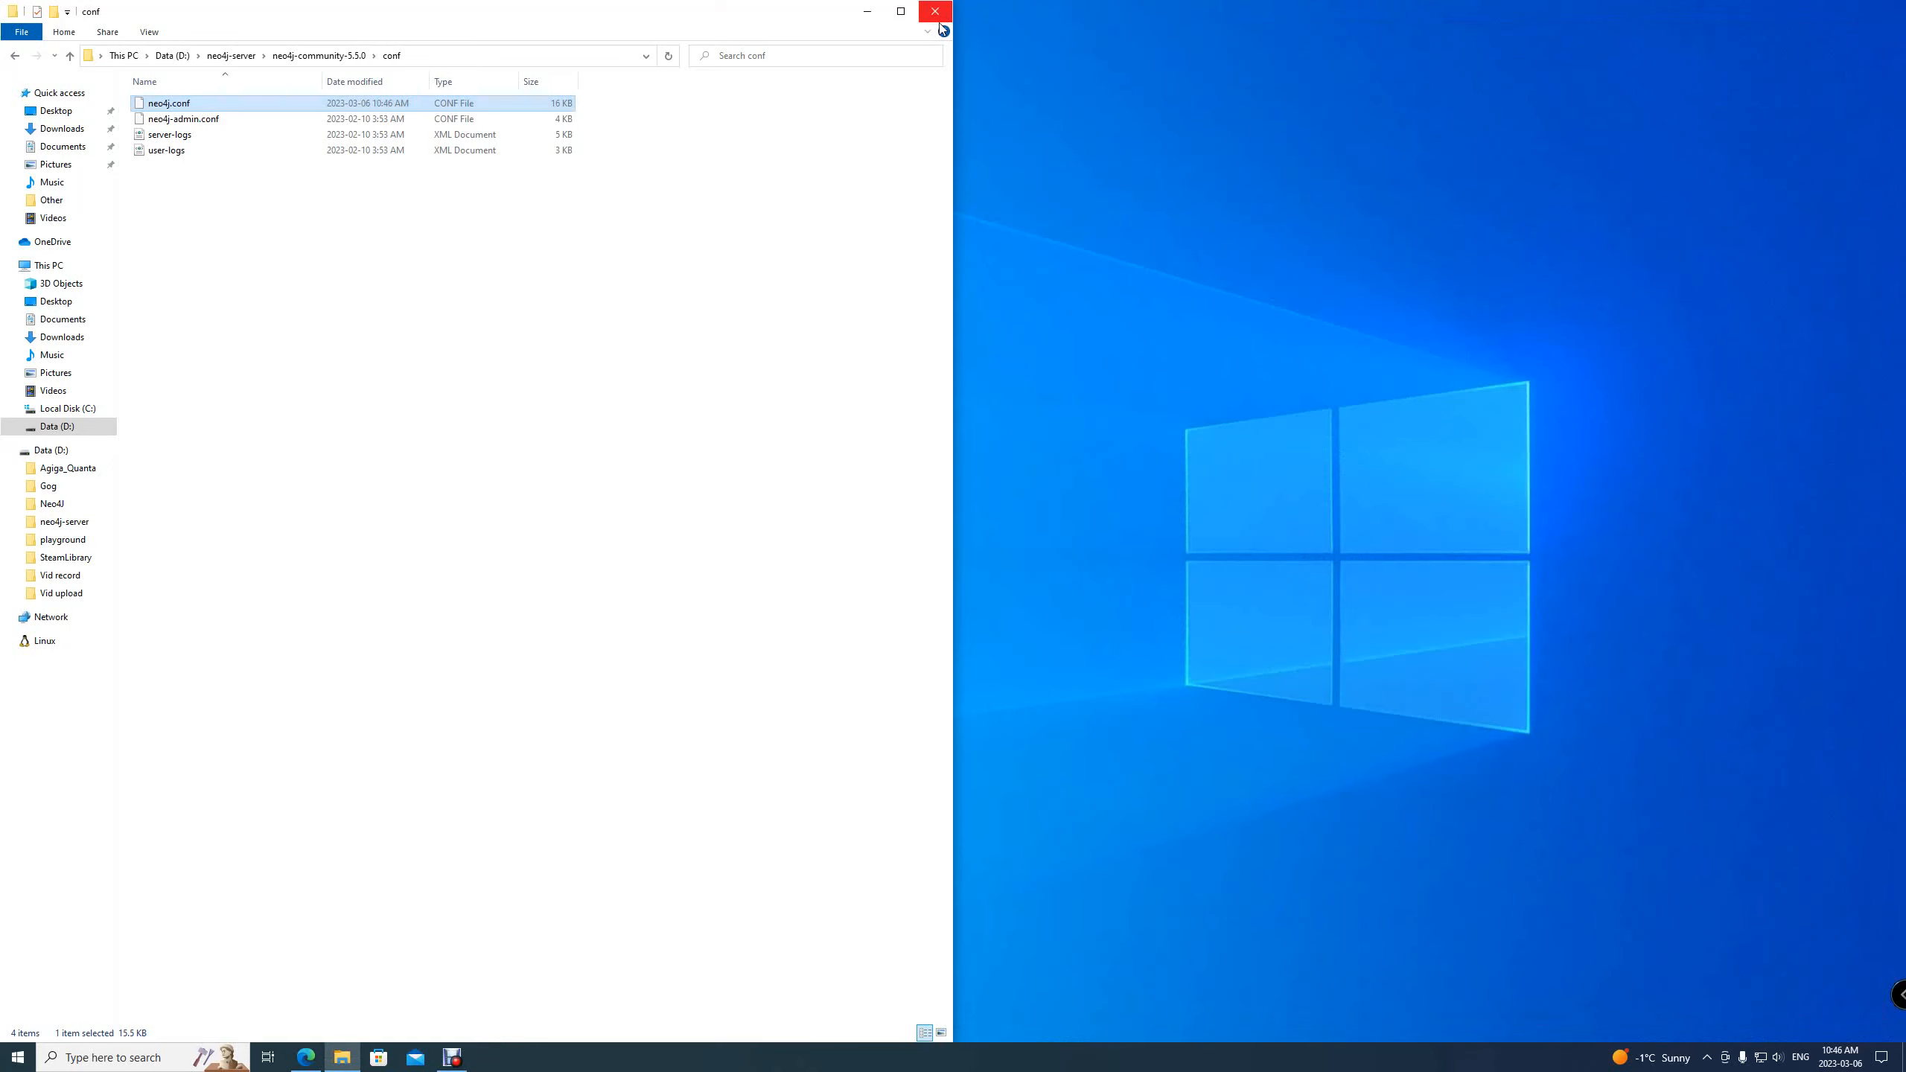
Search for Windows Defender Firewall and open it
left_click(942, 18)
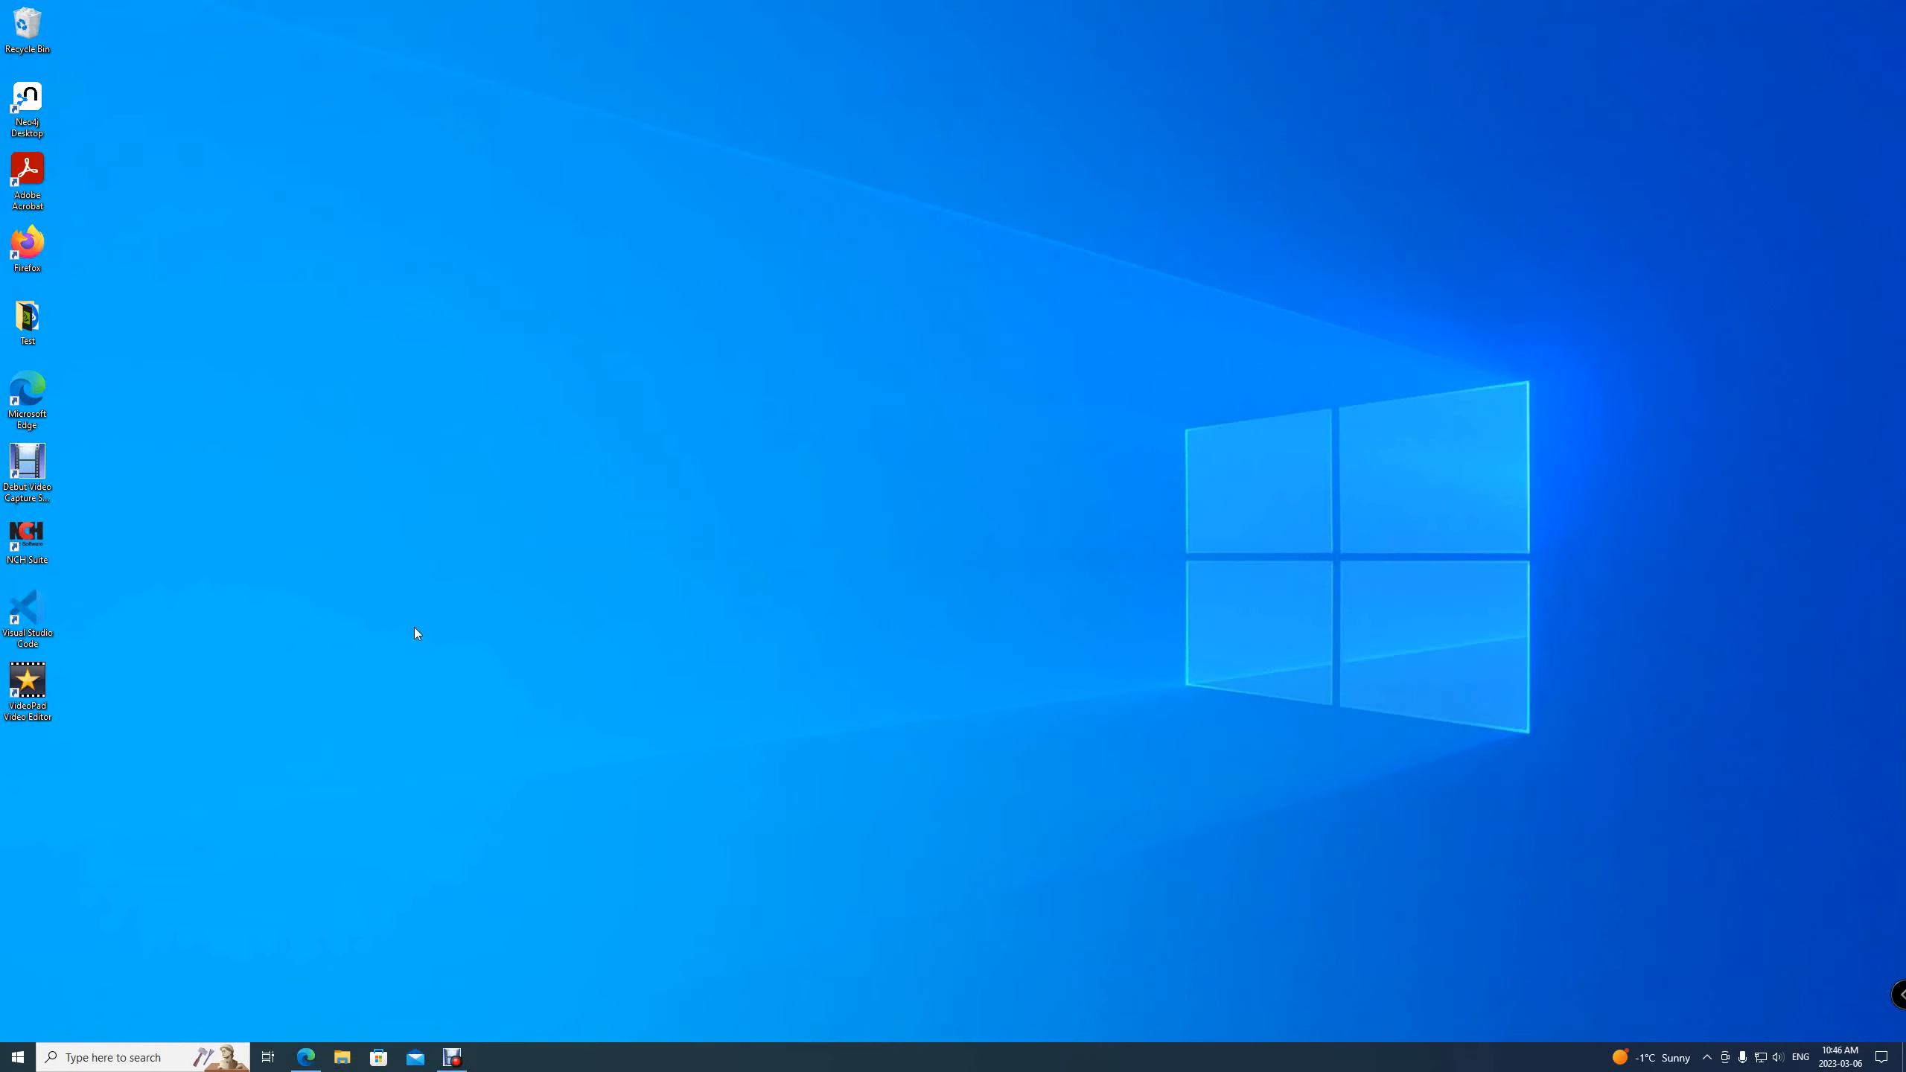
left_click(77, 1058)
type("windows")
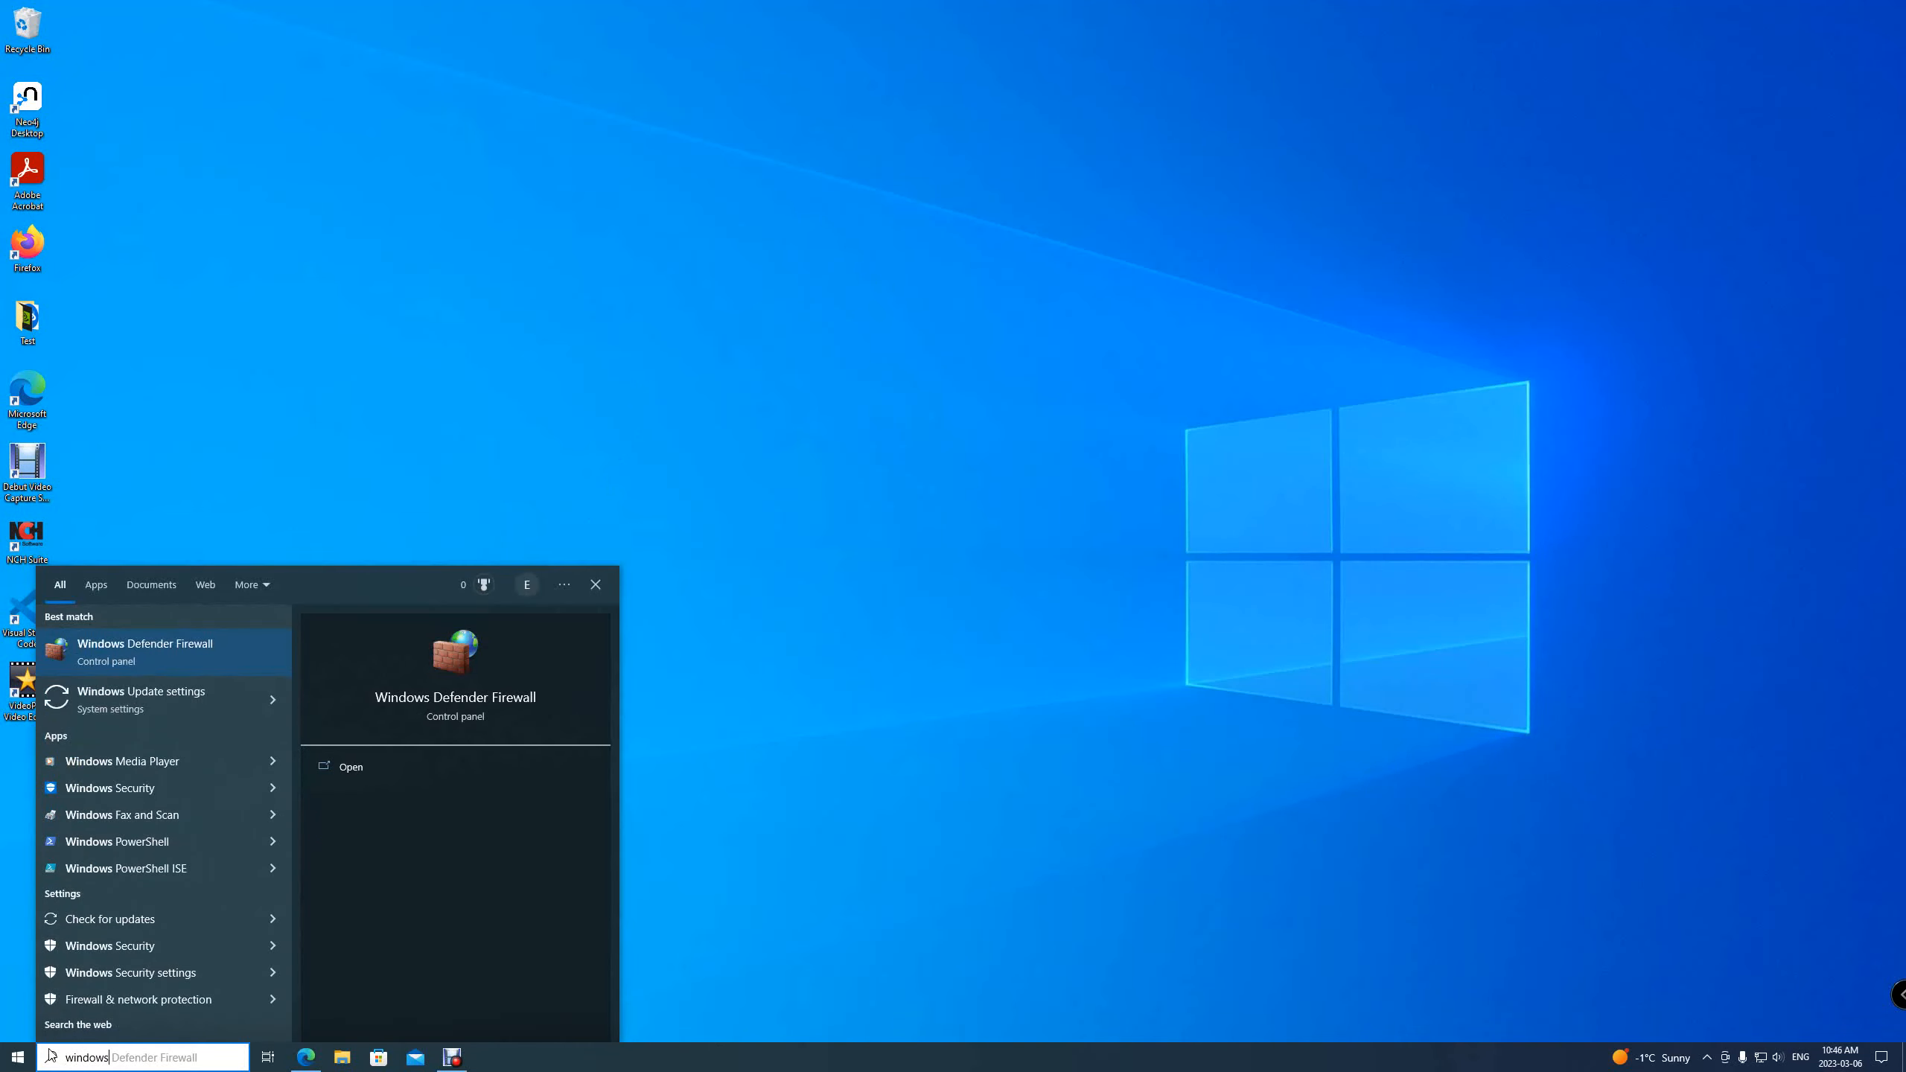
left_click(186, 656)
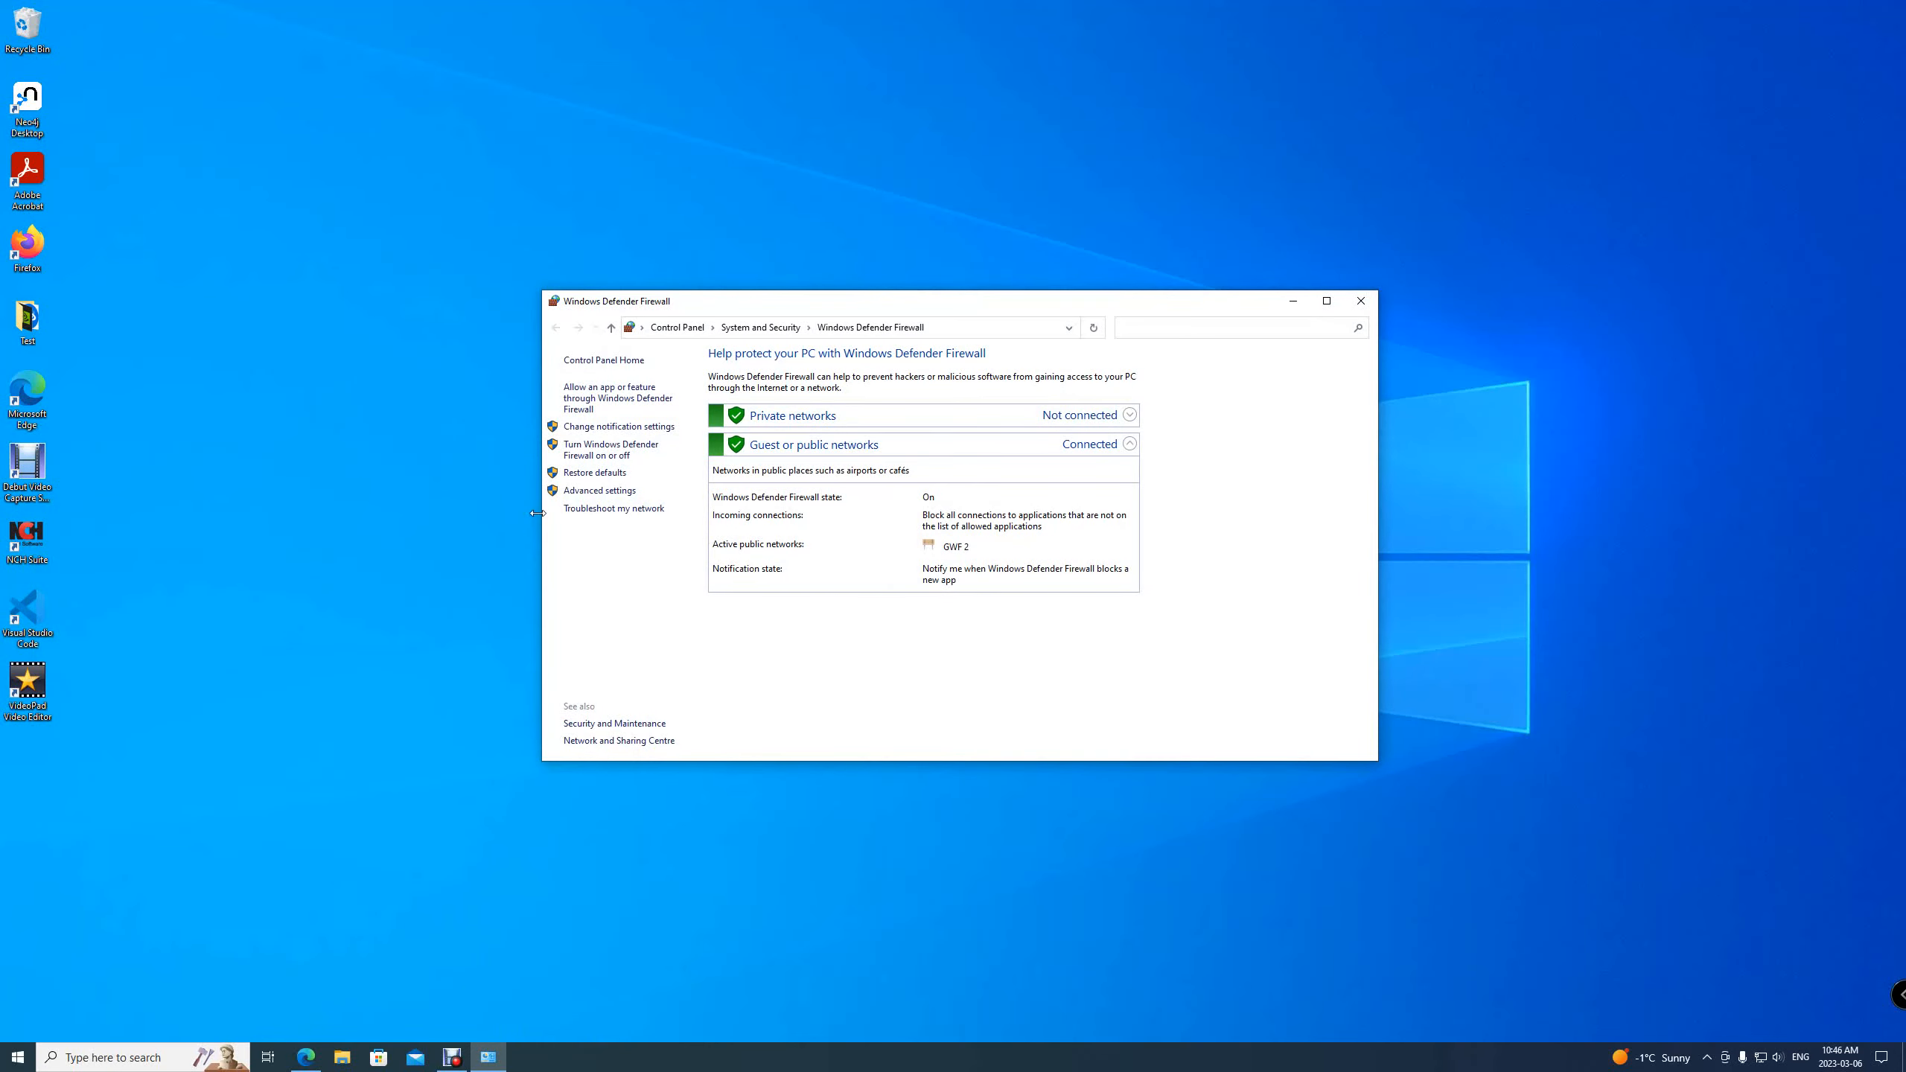
Open the firewall's advanced settings and show the inbound rules
left_click(604, 497)
left_click_drag(580, 30, 1150, 359)
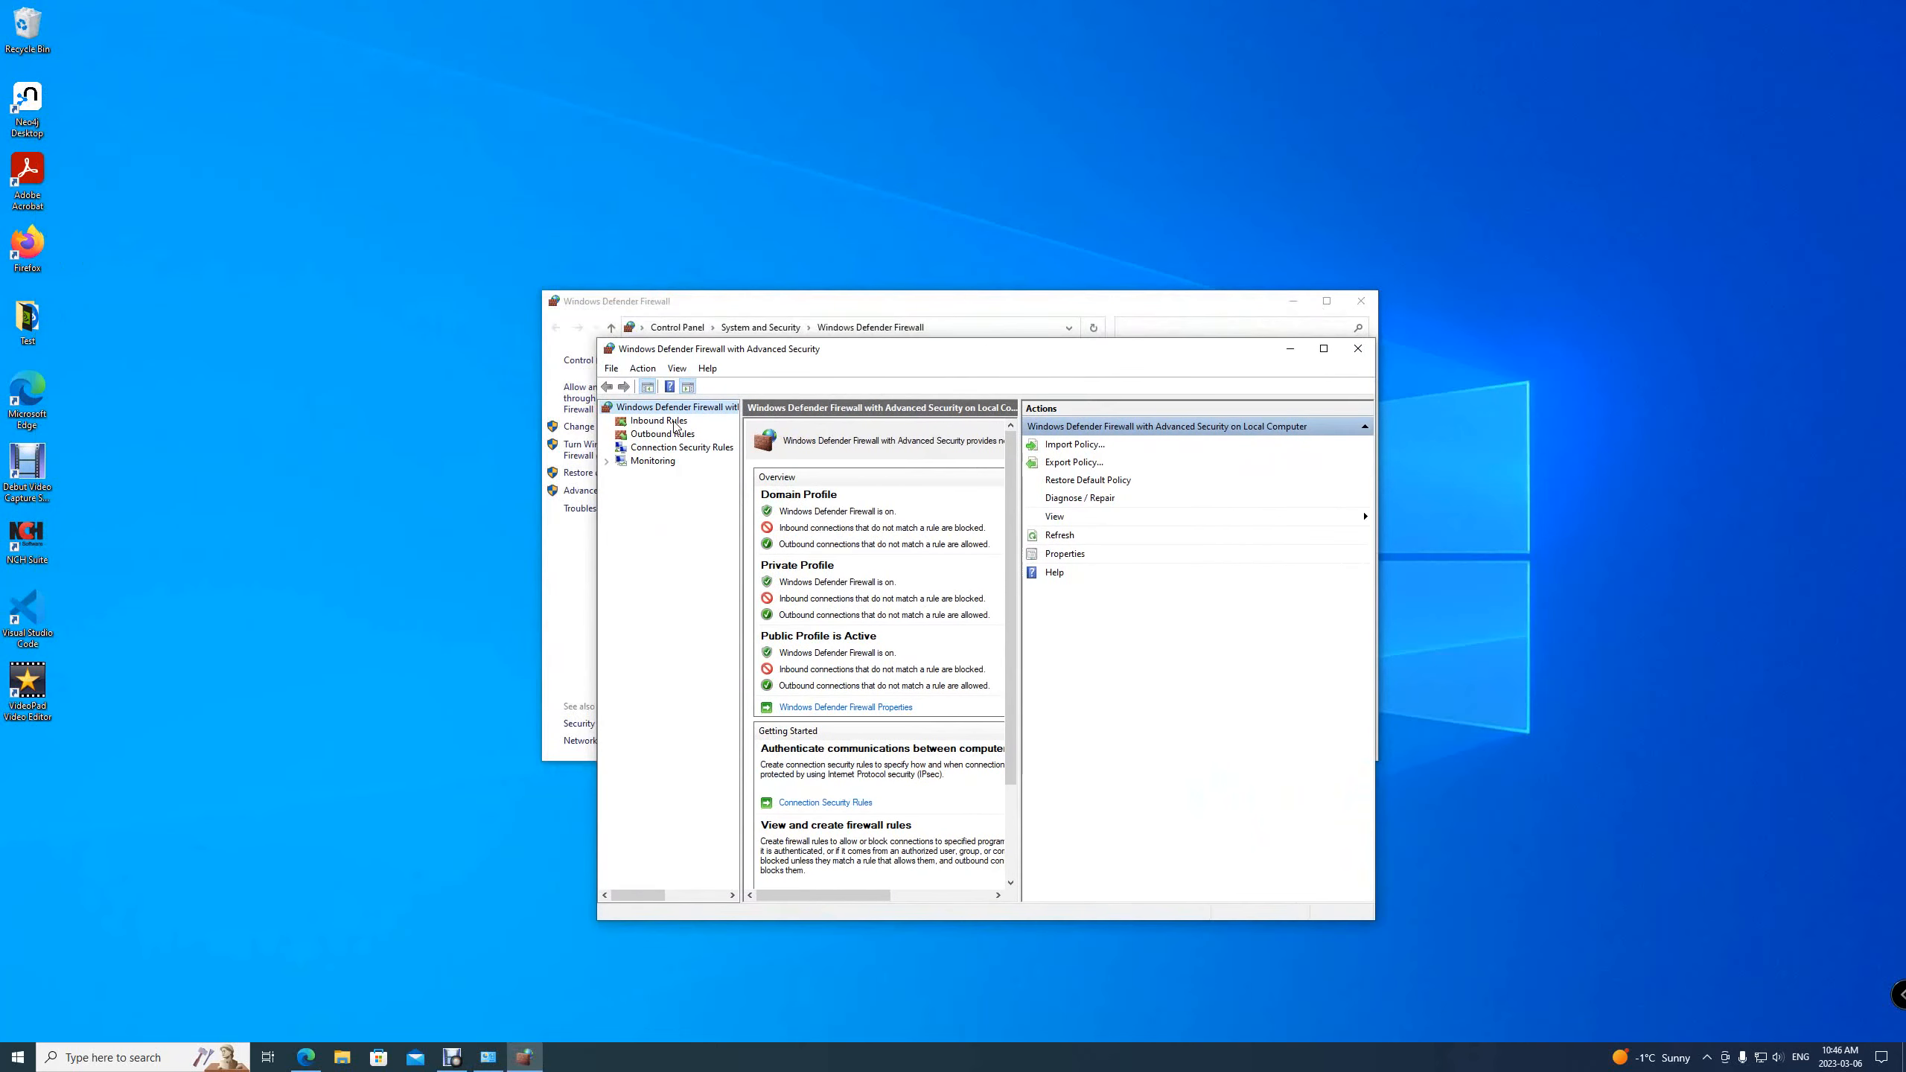
left_click(659, 421)
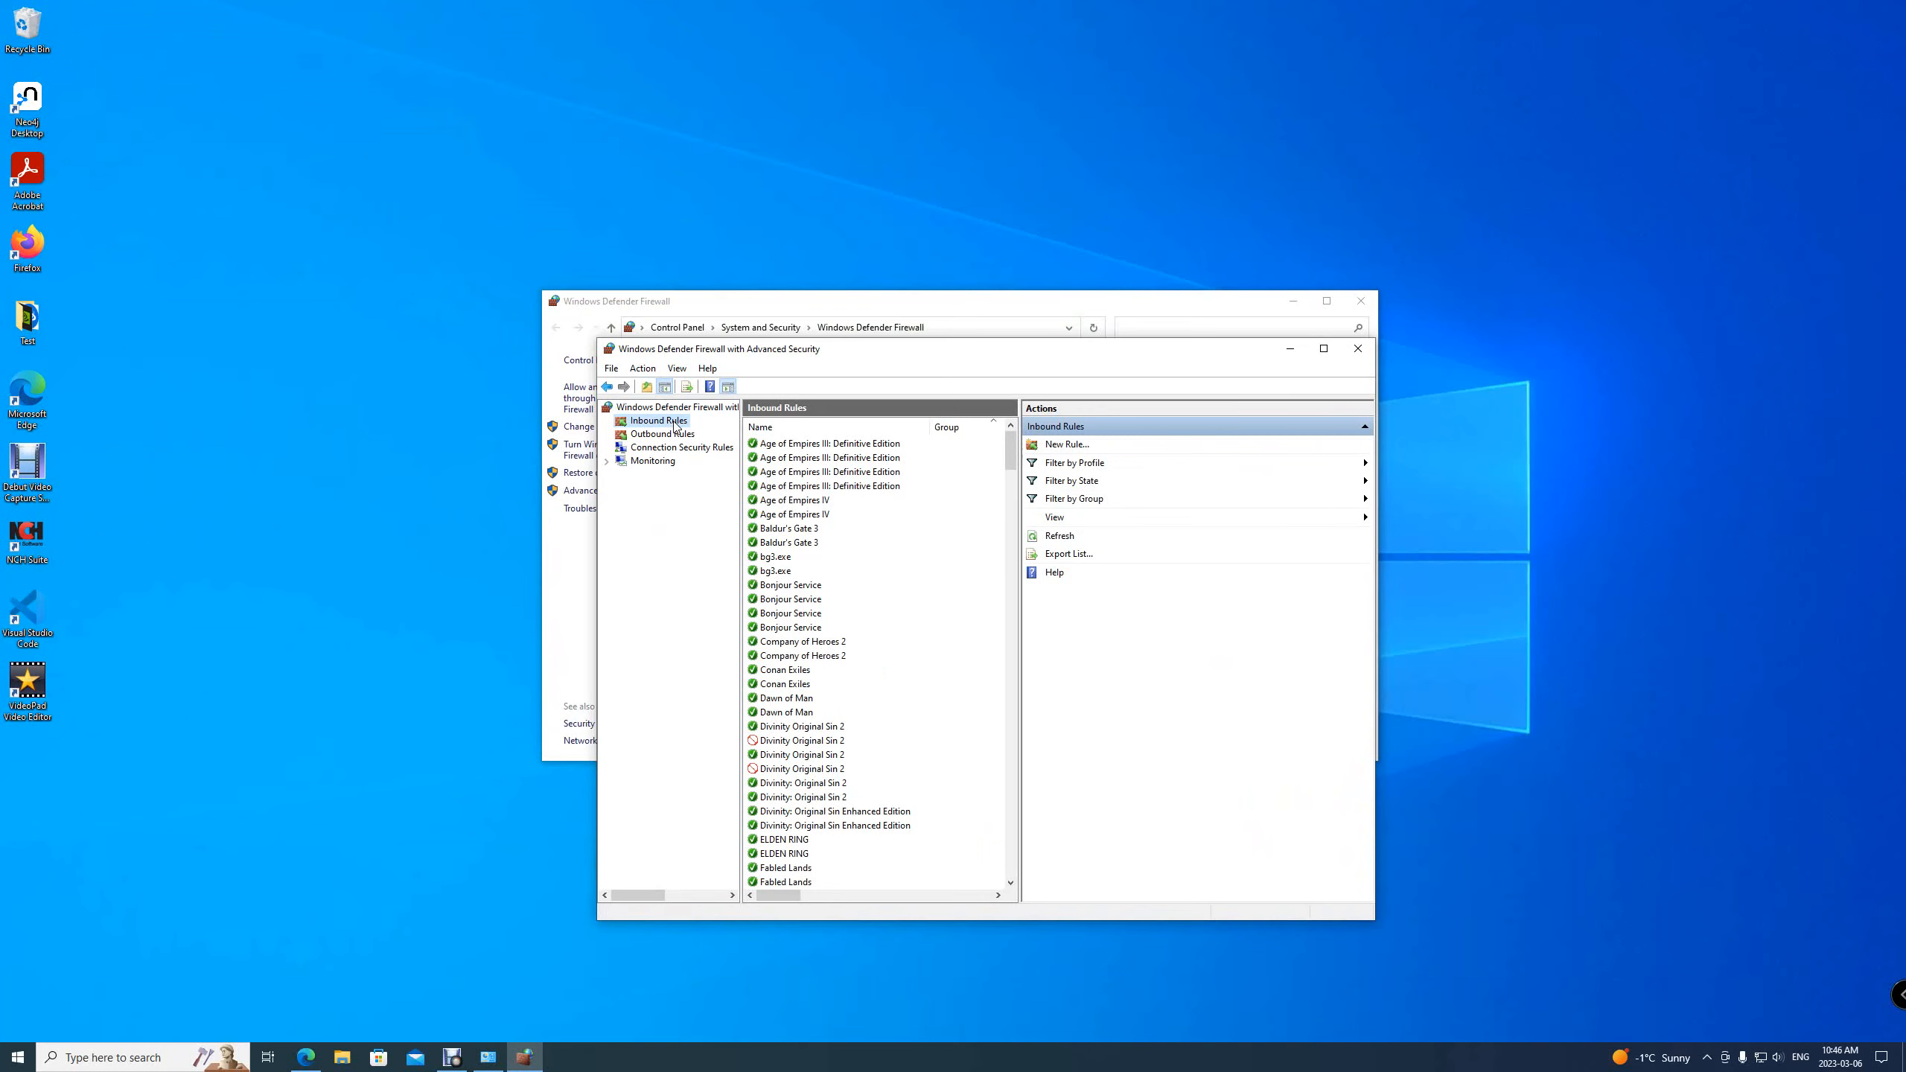
Create an inbound Port rule allowing TCP port 7687 on all profiles, named neo4j bolt
left_click(1073, 446)
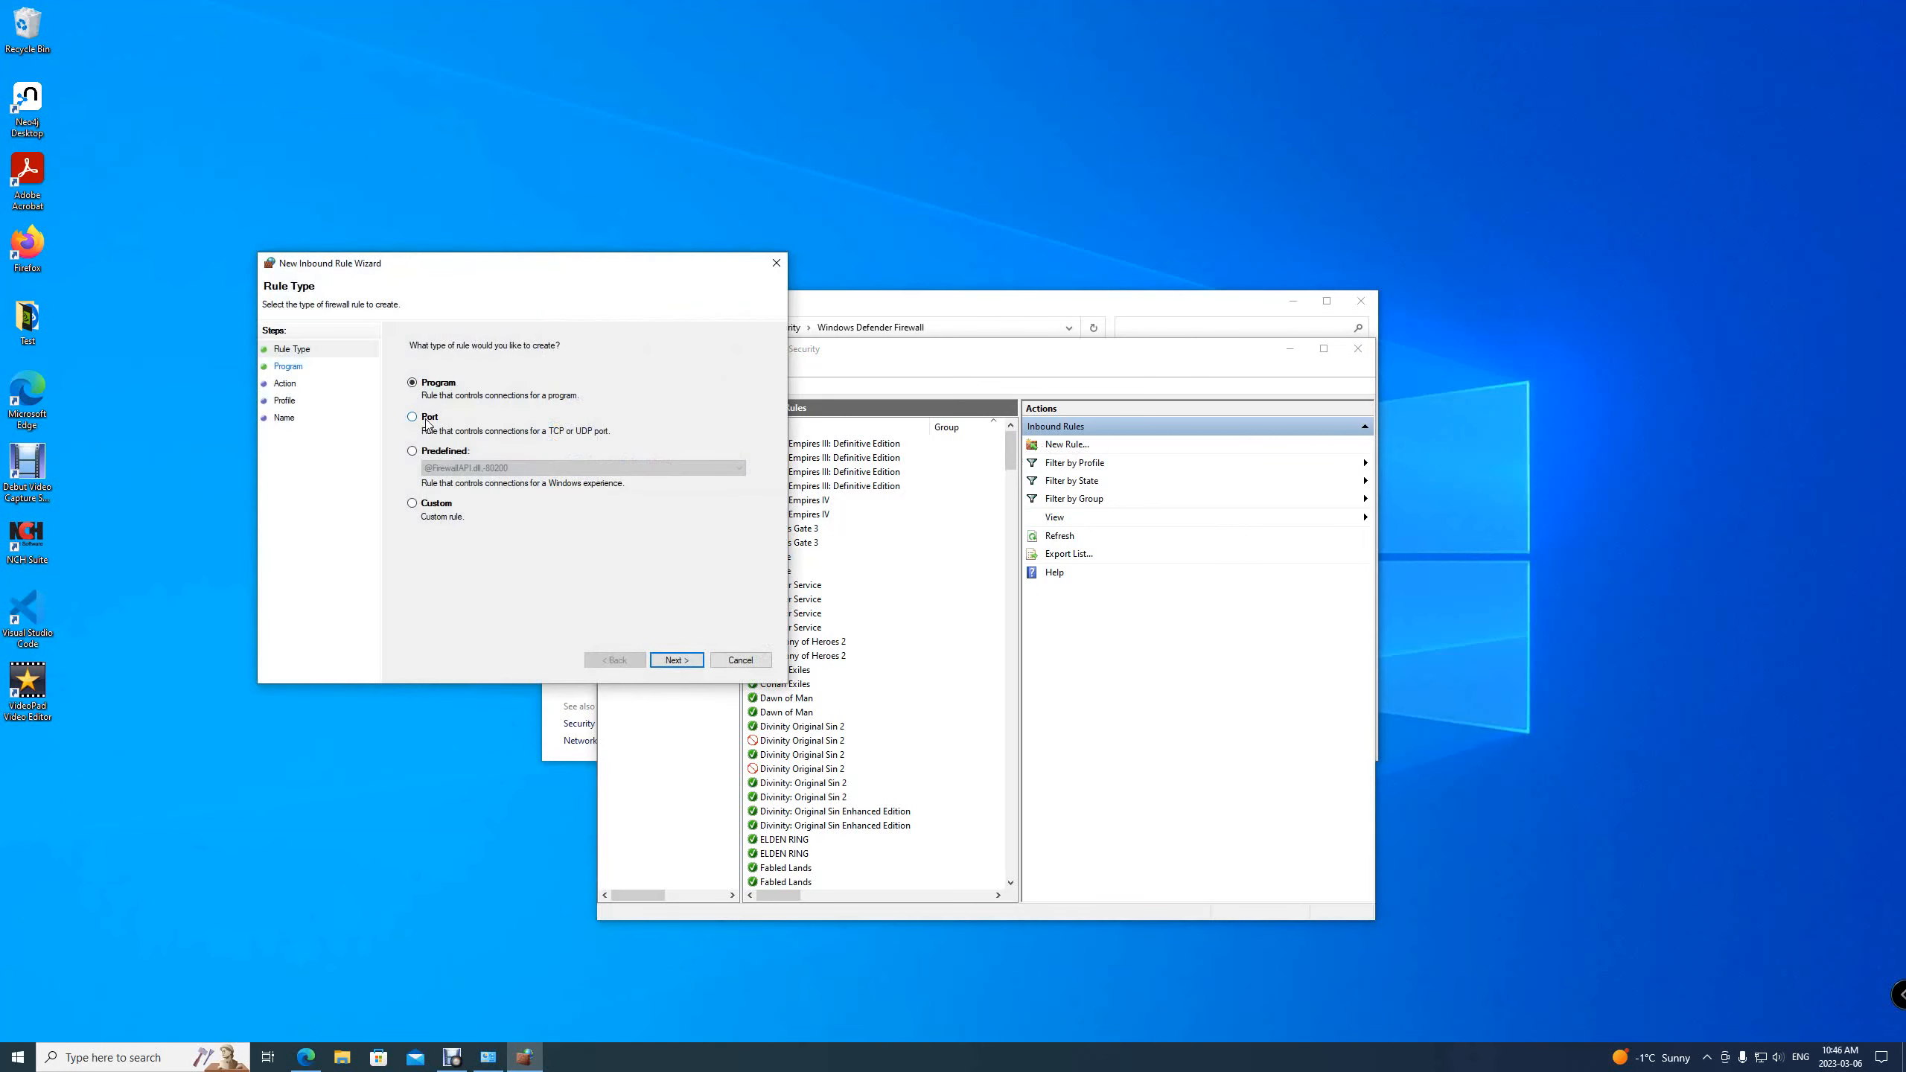
left_click(423, 419)
left_click(675, 660)
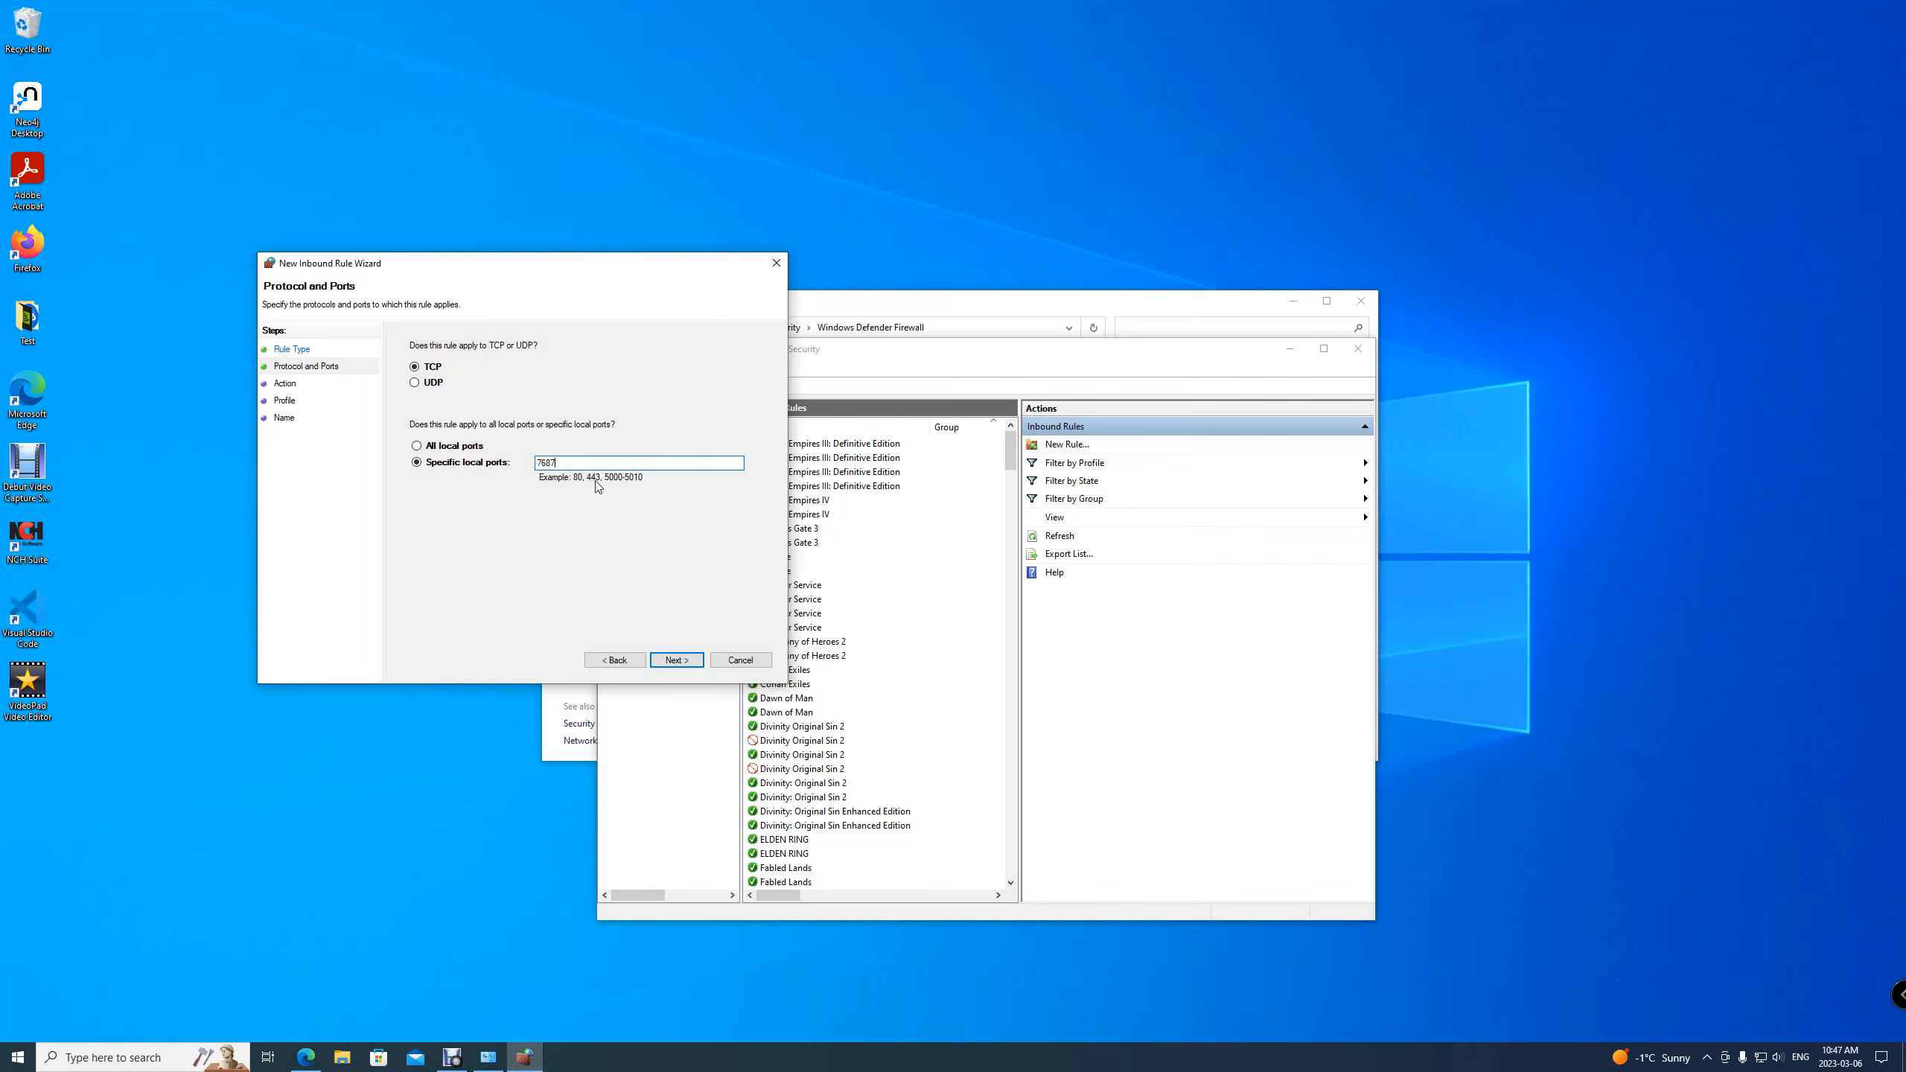
left_click(678, 661)
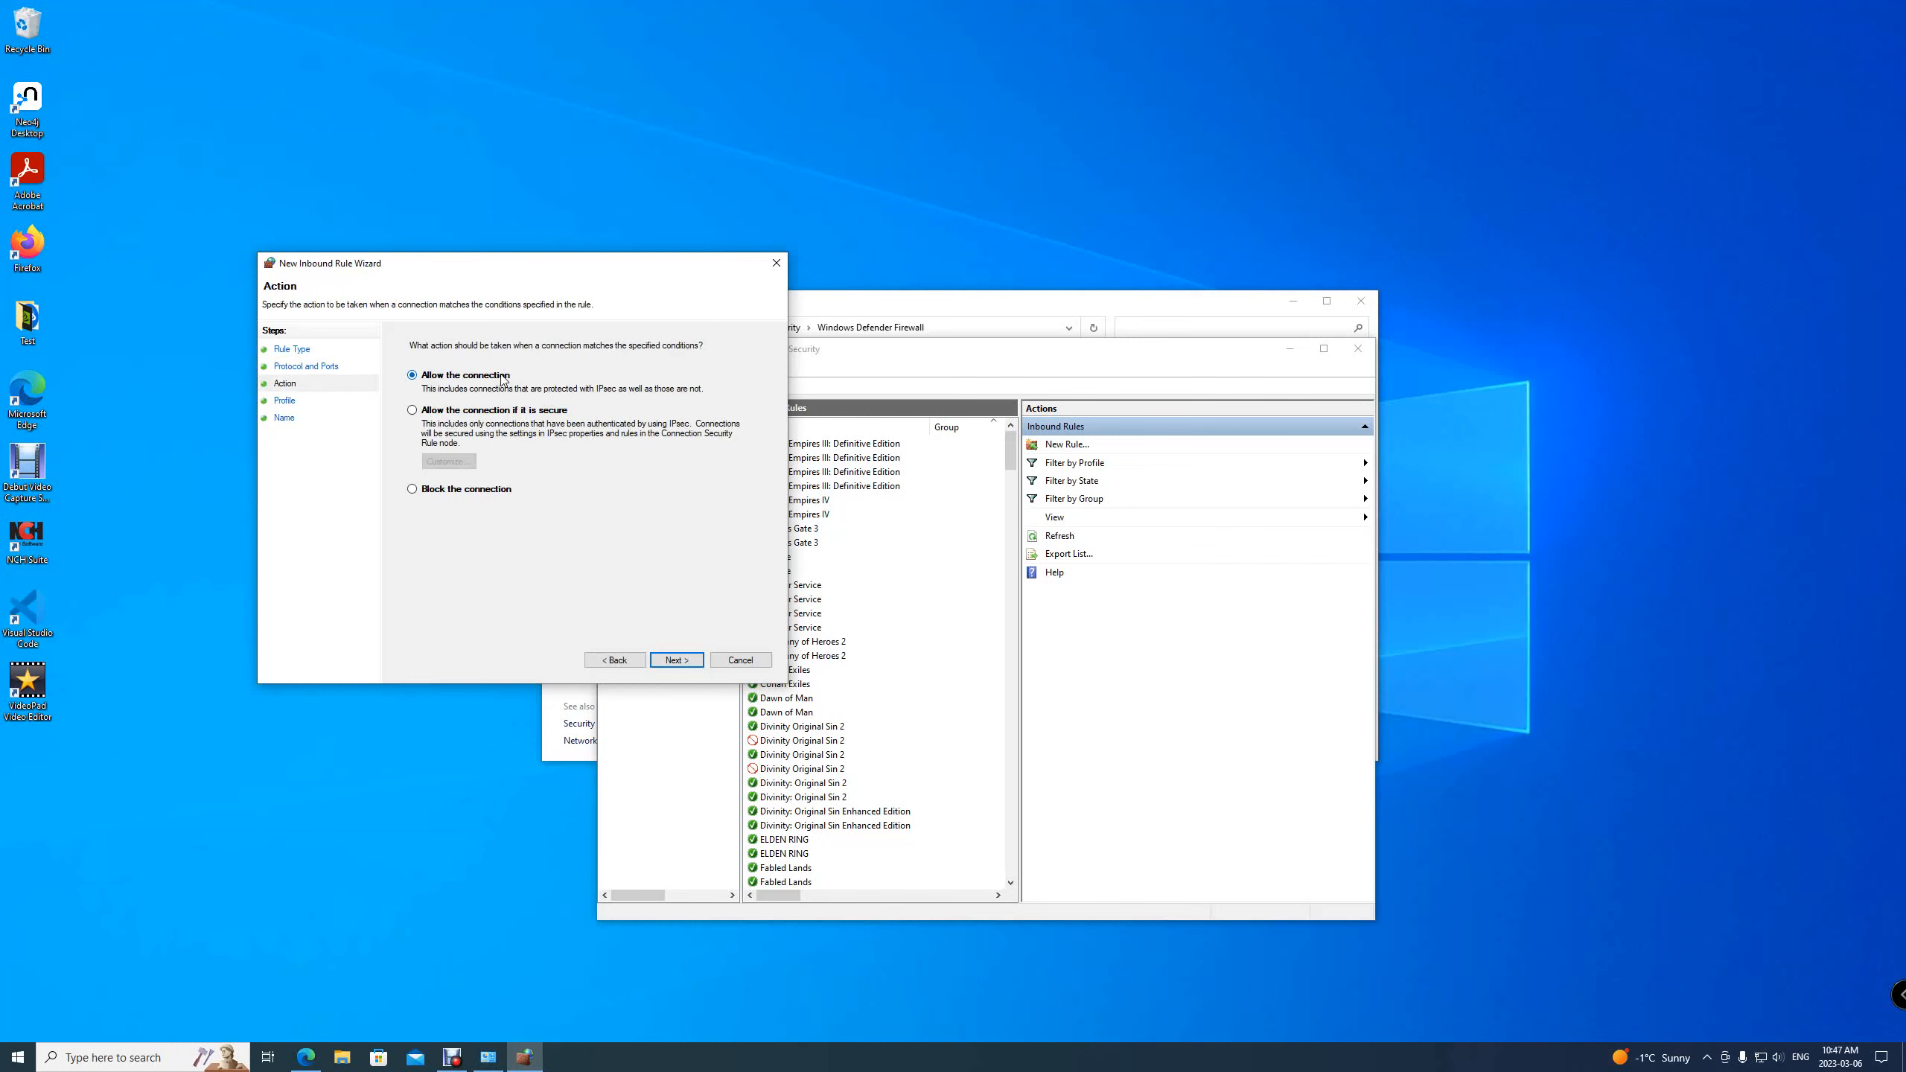
left_click(676, 660)
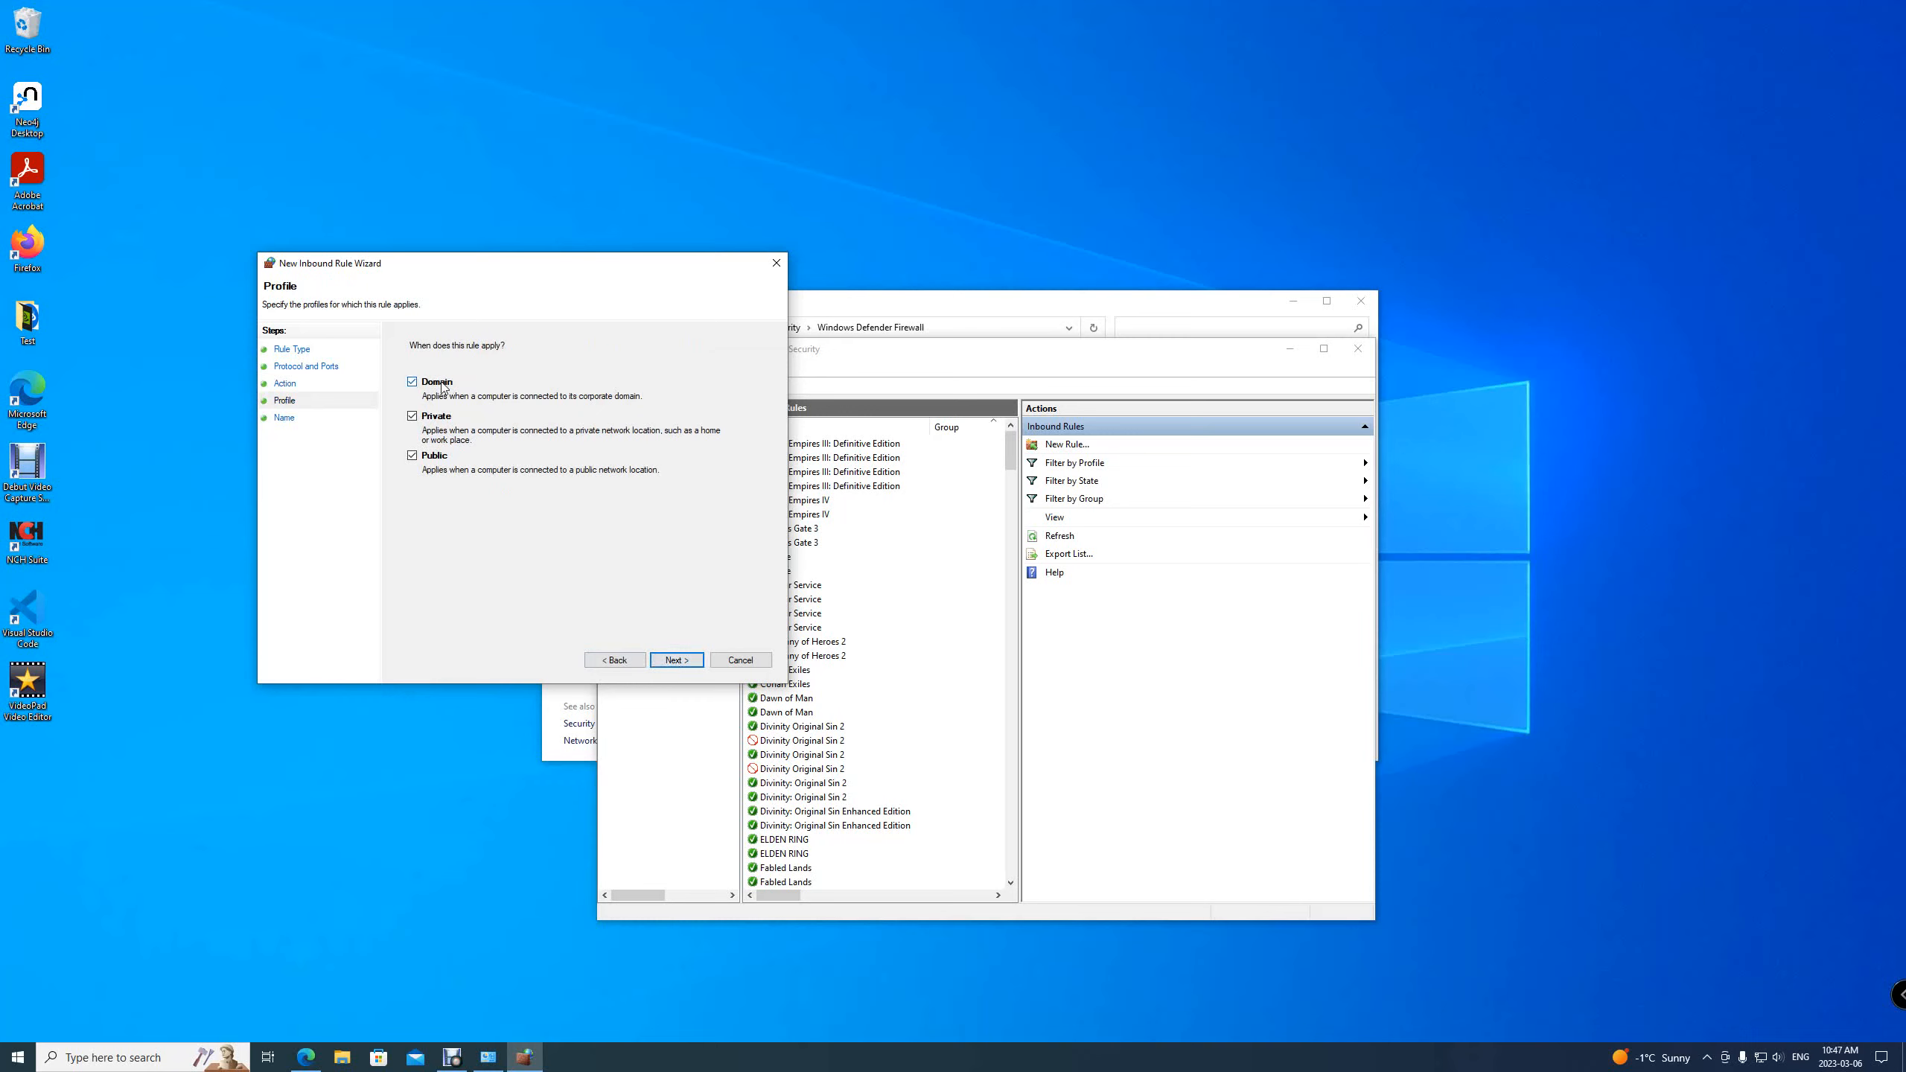
left_click(673, 660)
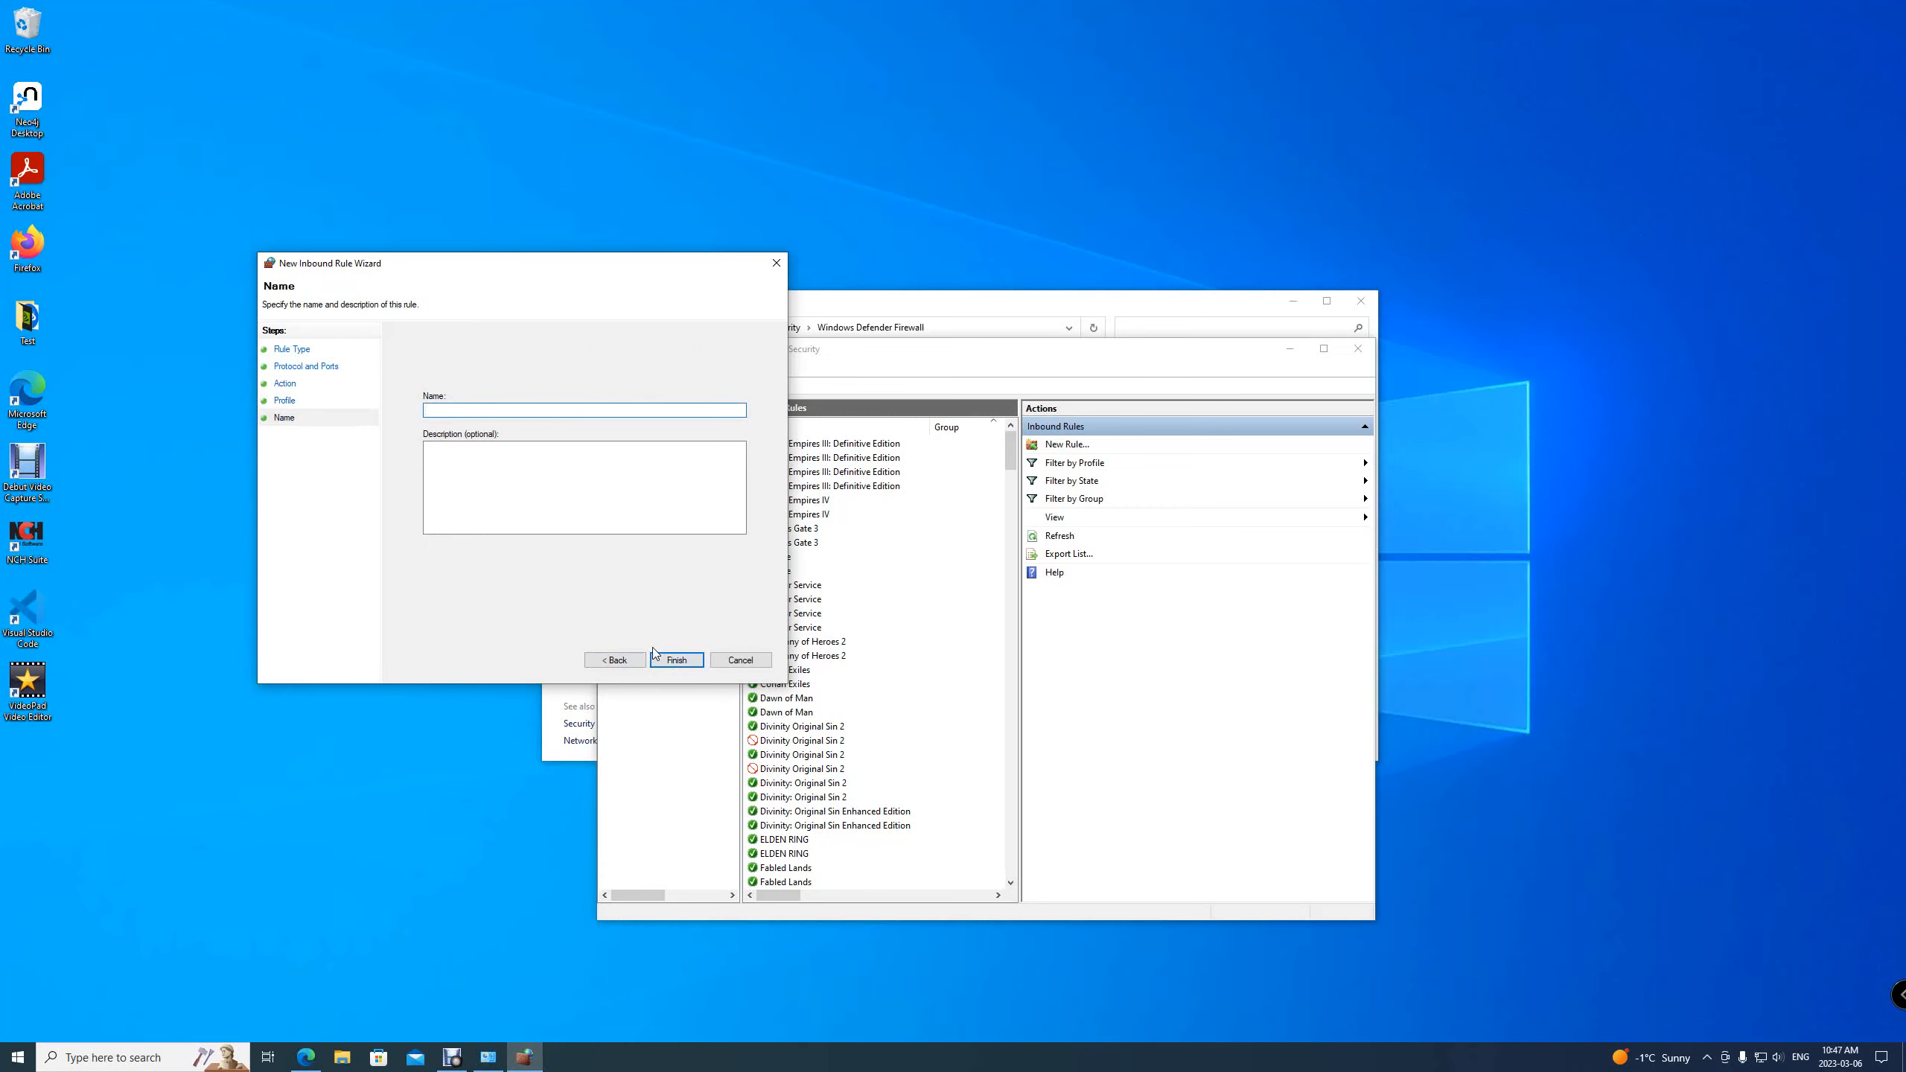
type("neo4j bolt")
left_click(677, 660)
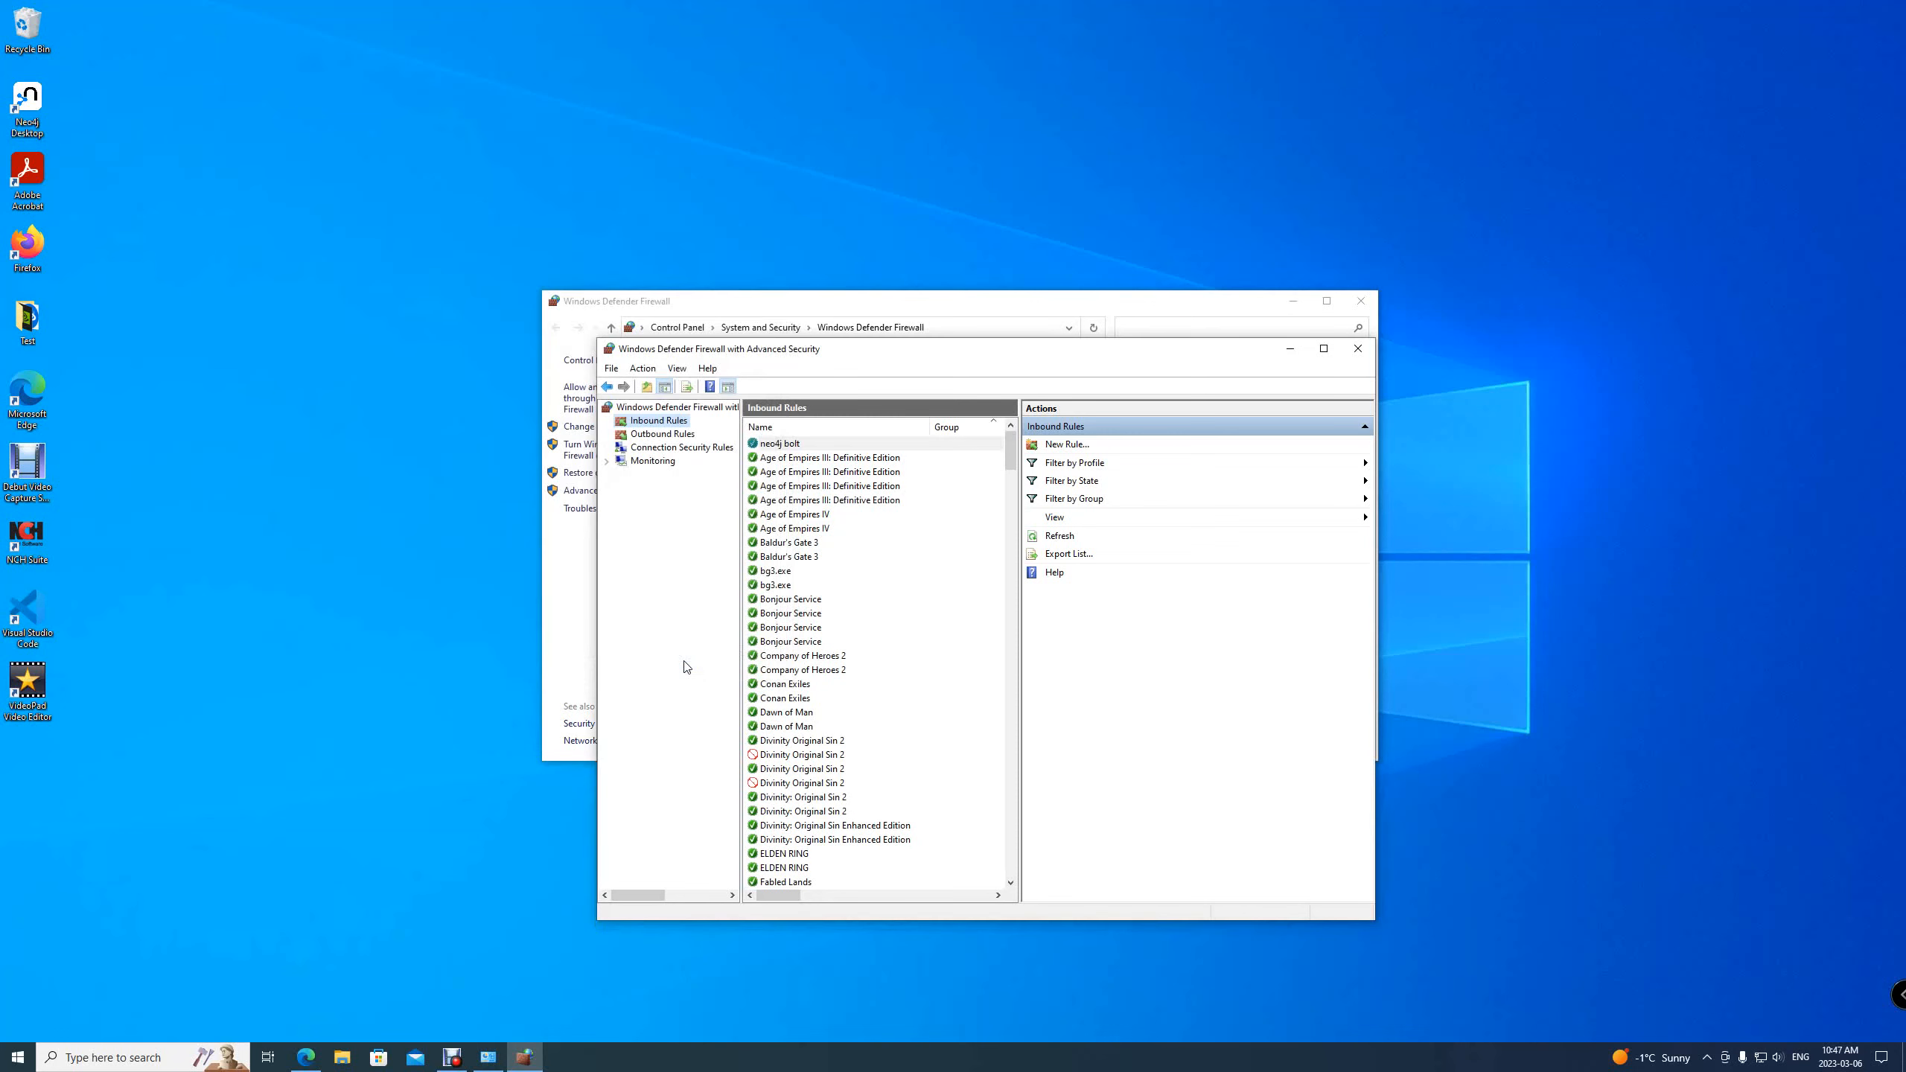
Create another inbound Port rule allowing TCP port 7474 on all profiles, named for Neo4j HTTP
left_click(1122, 451)
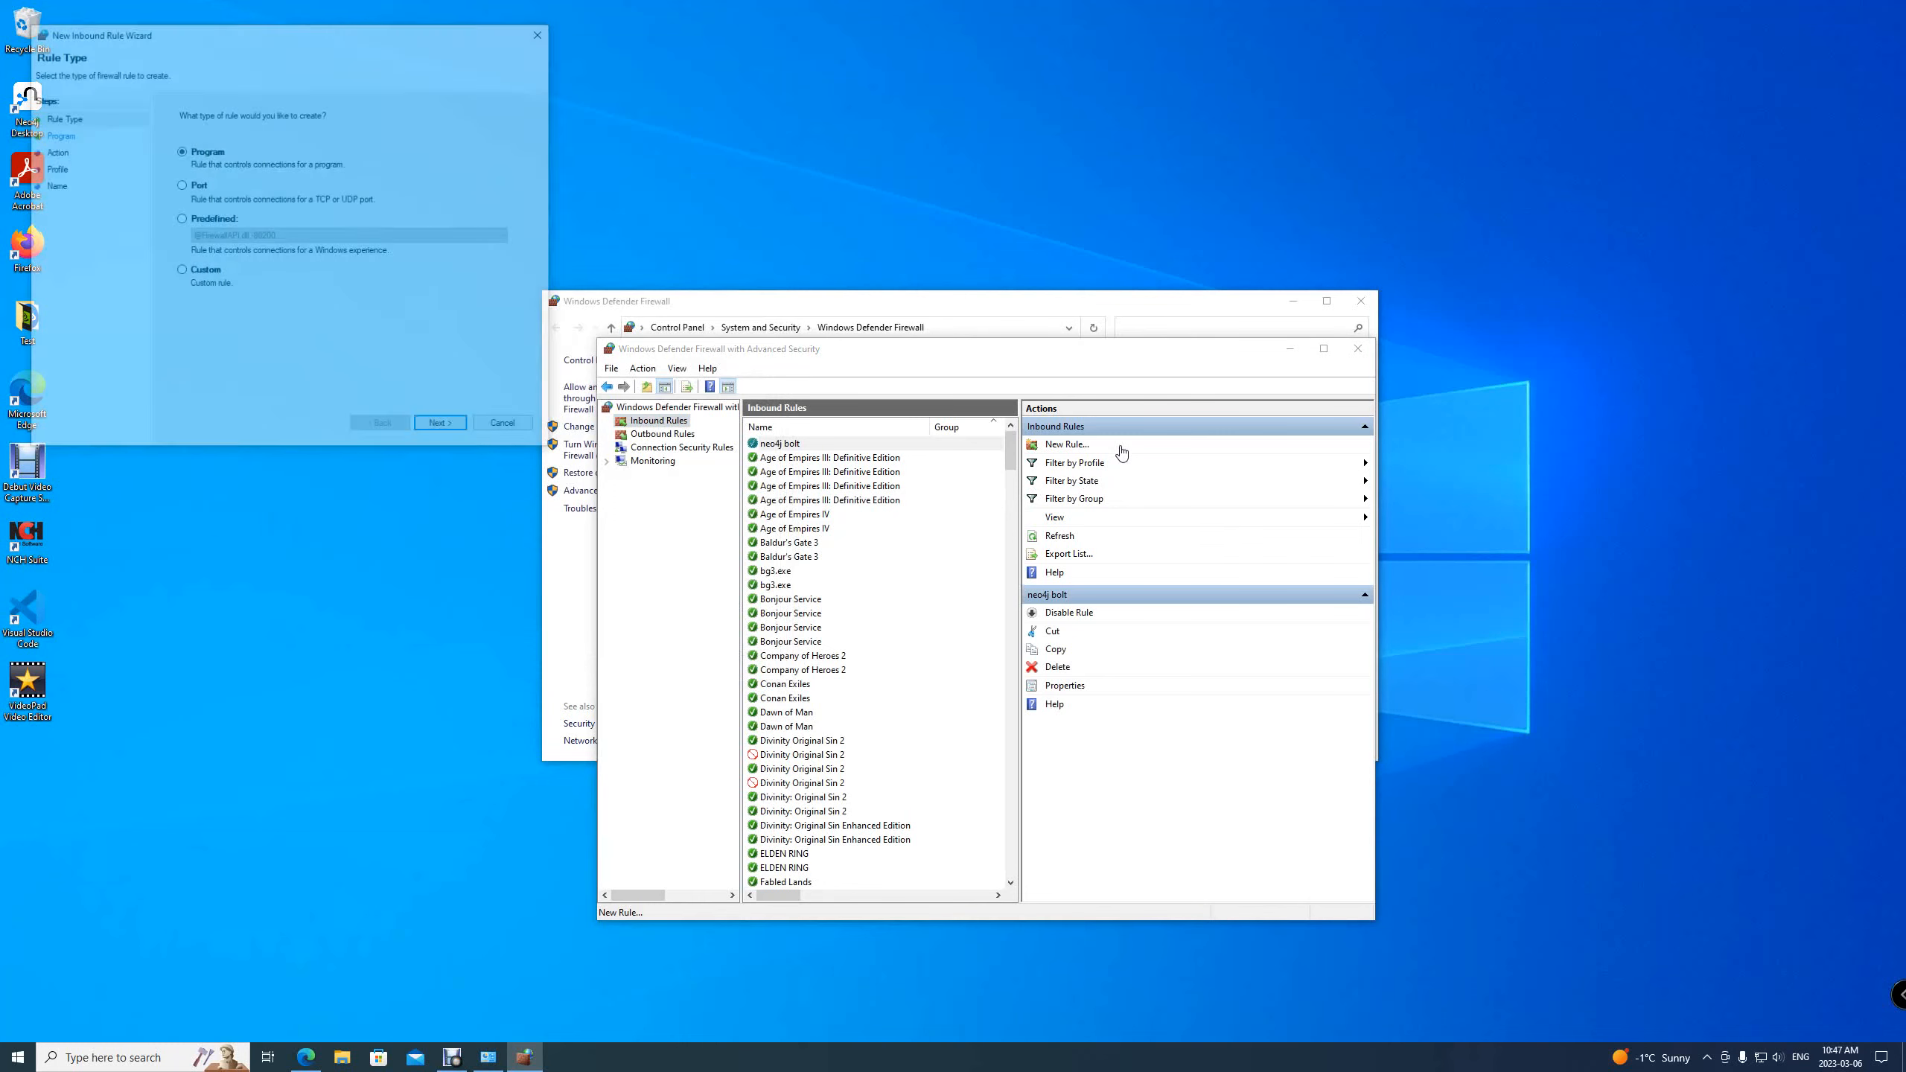
left_click(200, 187)
left_click_drag(398, 33, 864, 322)
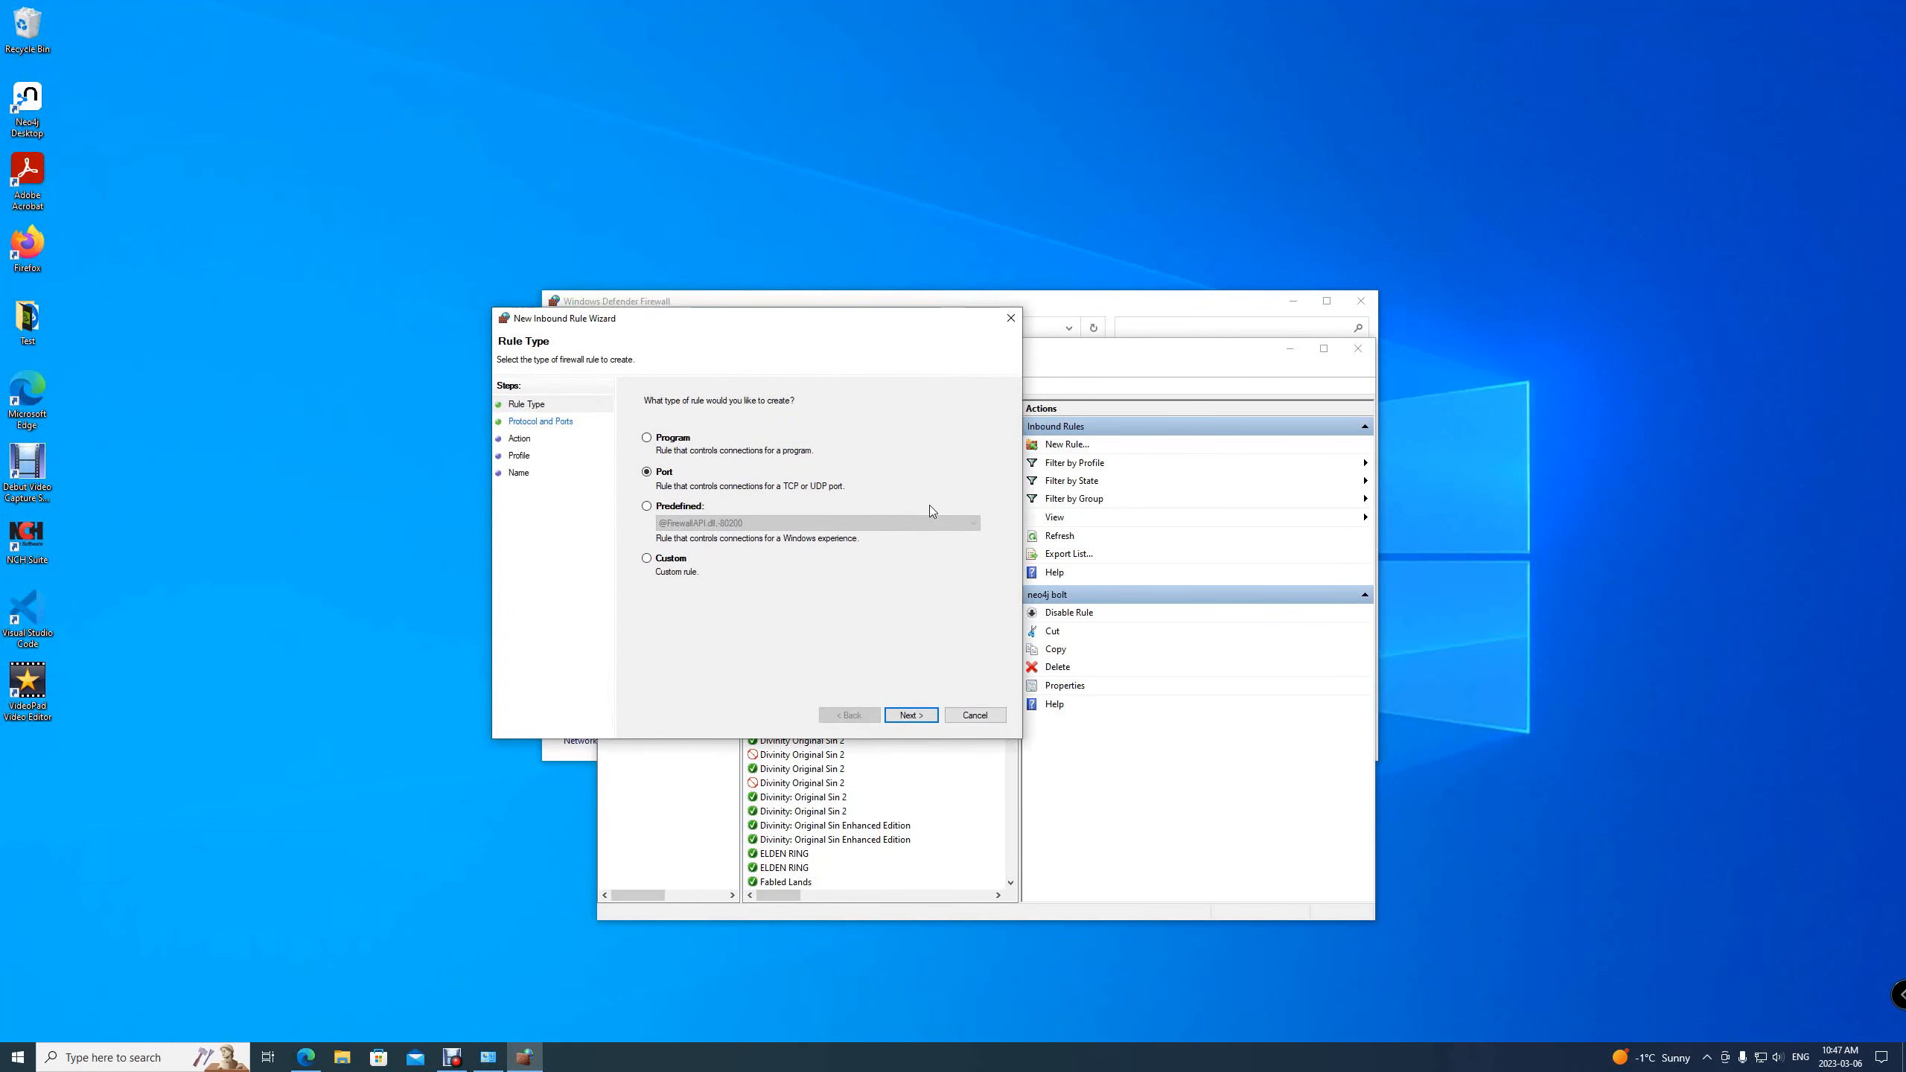
left_click(911, 716)
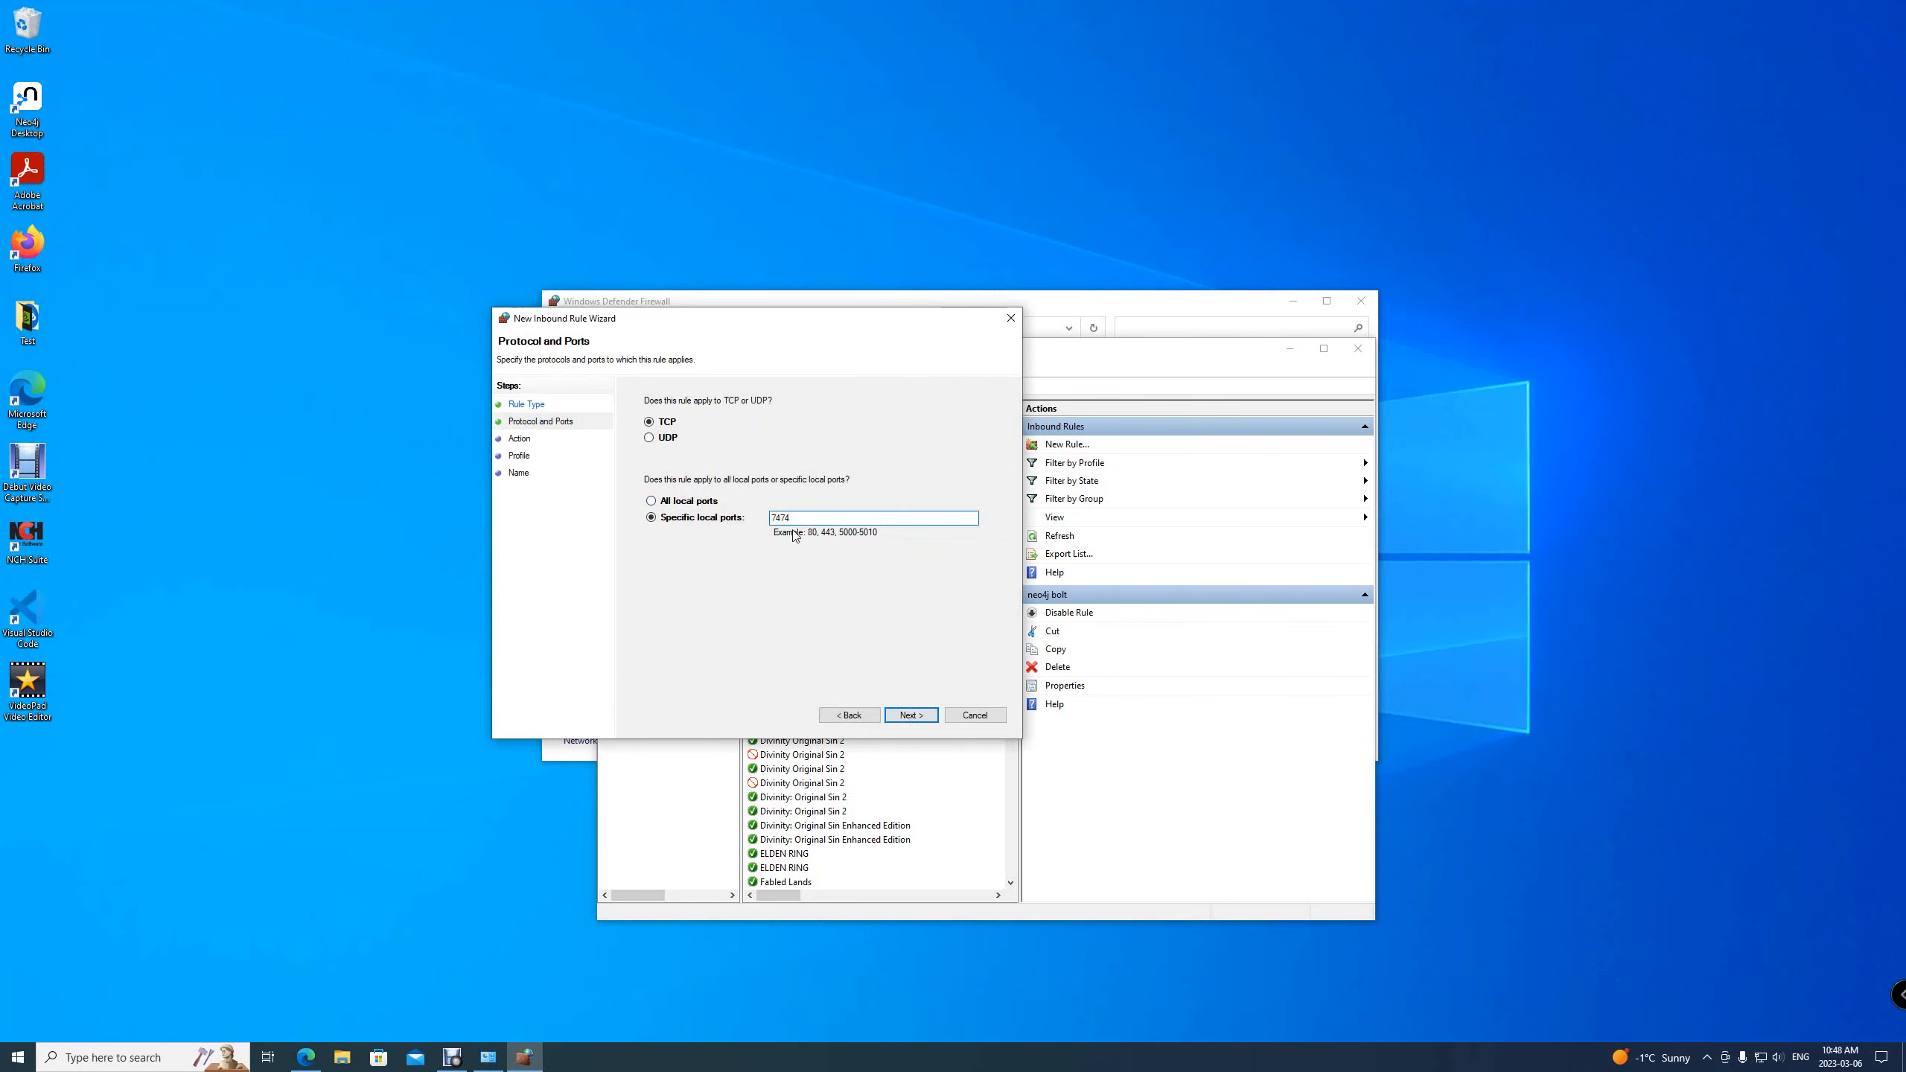
left_click(908, 712)
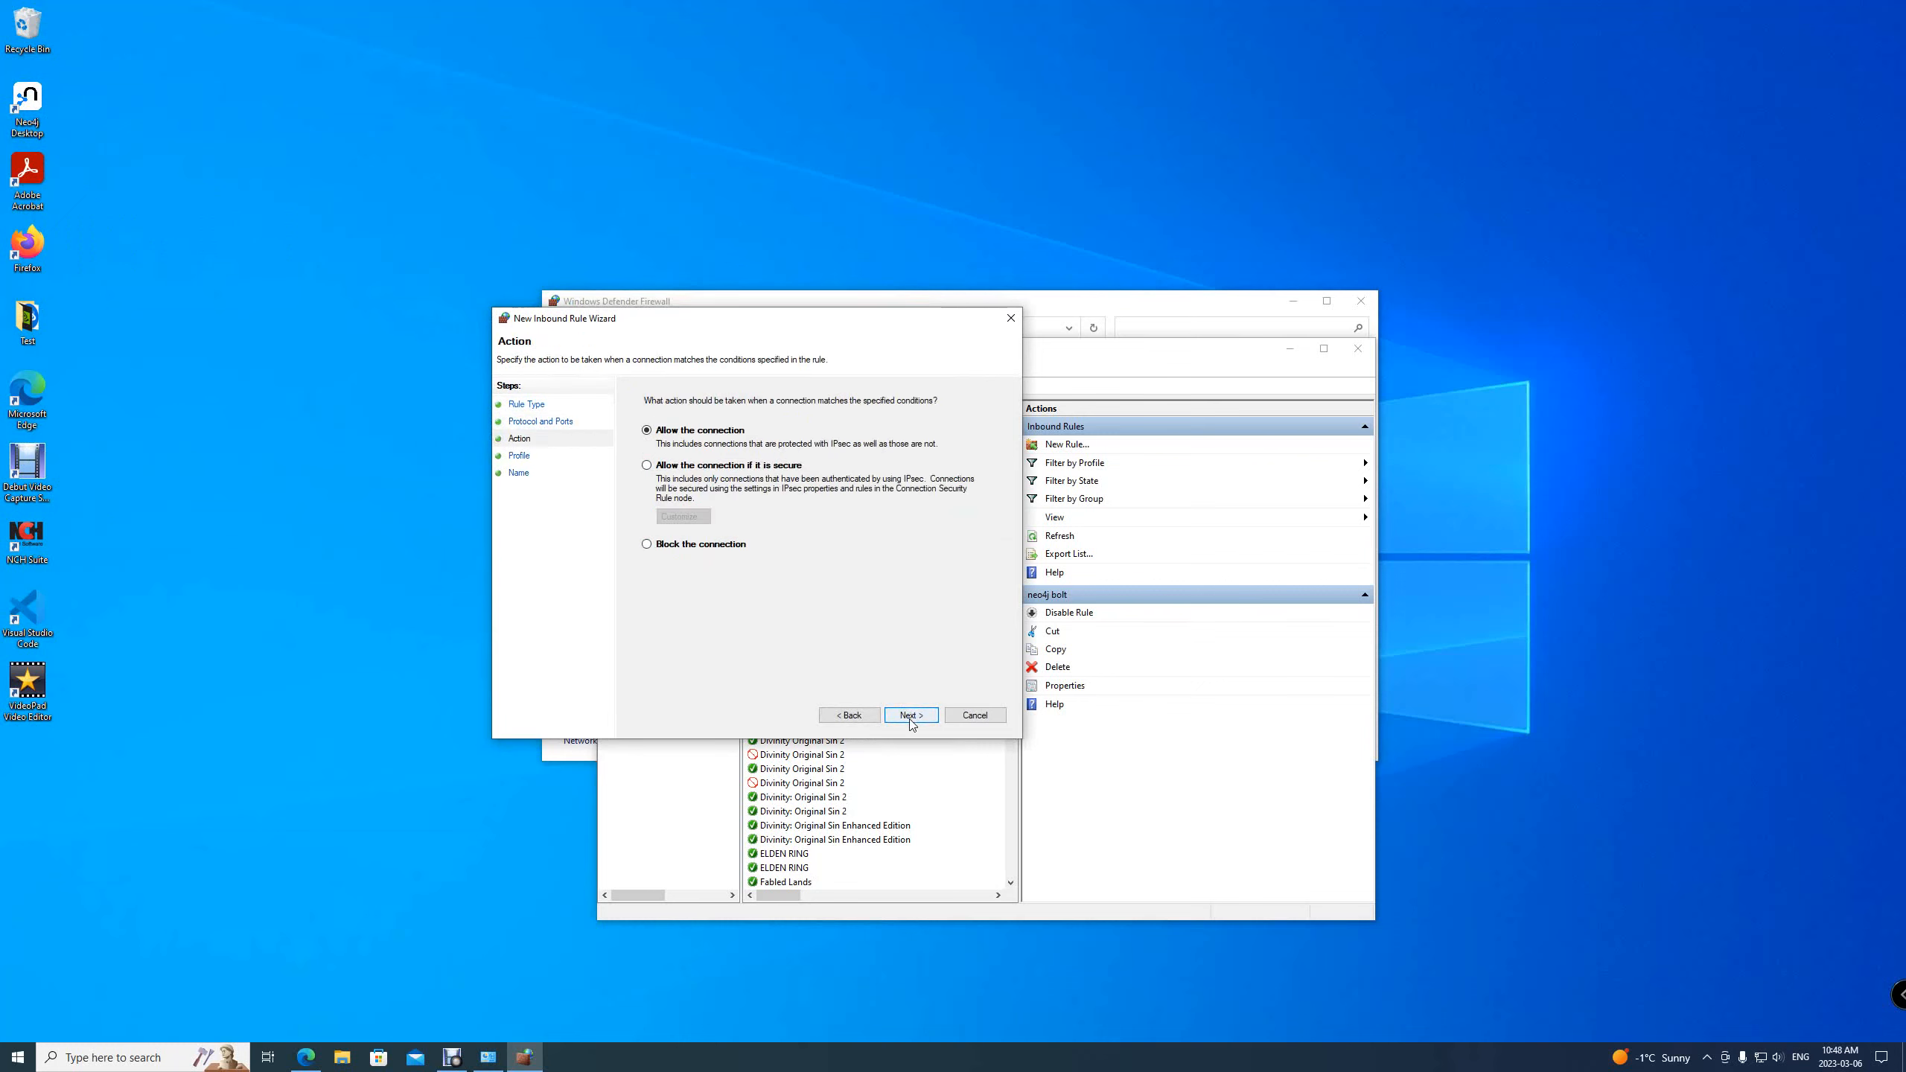
left_click(910, 718)
left_click(910, 717)
type("neo4j http")
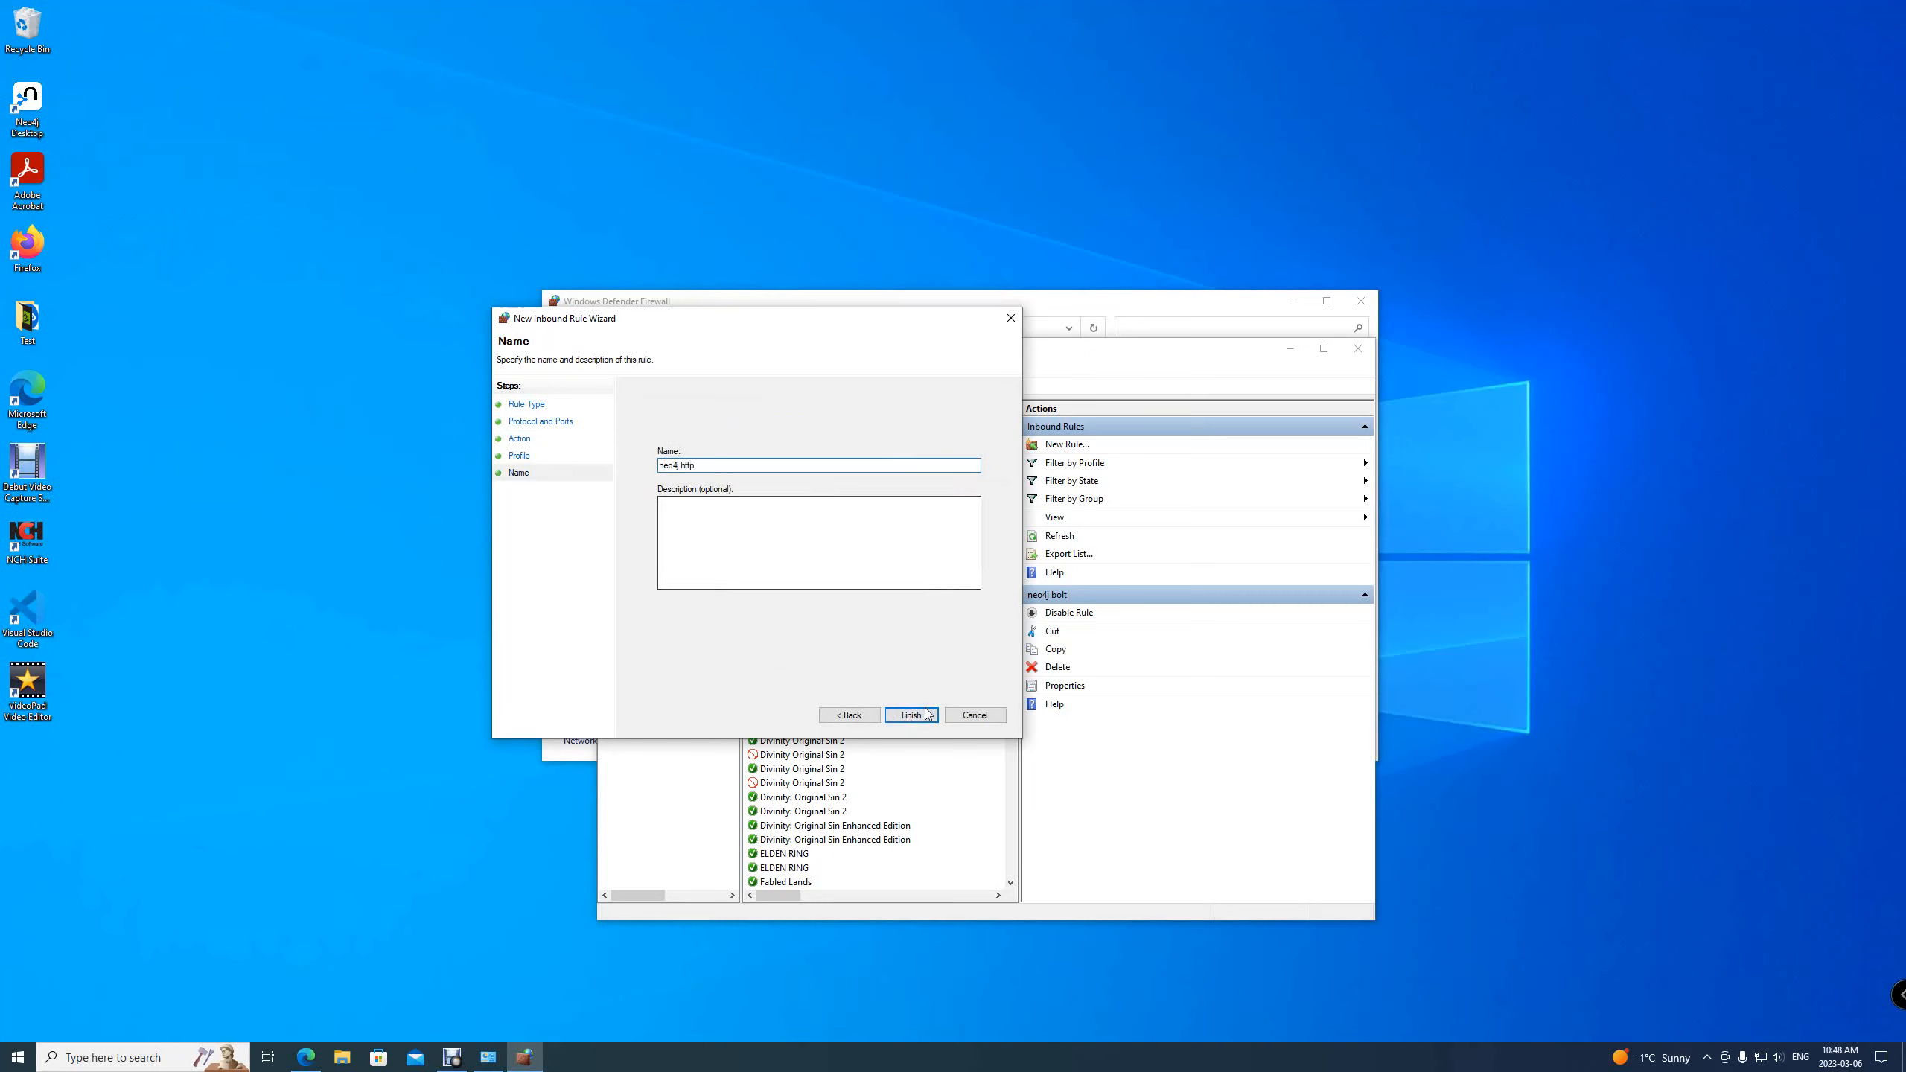
left_click(910, 715)
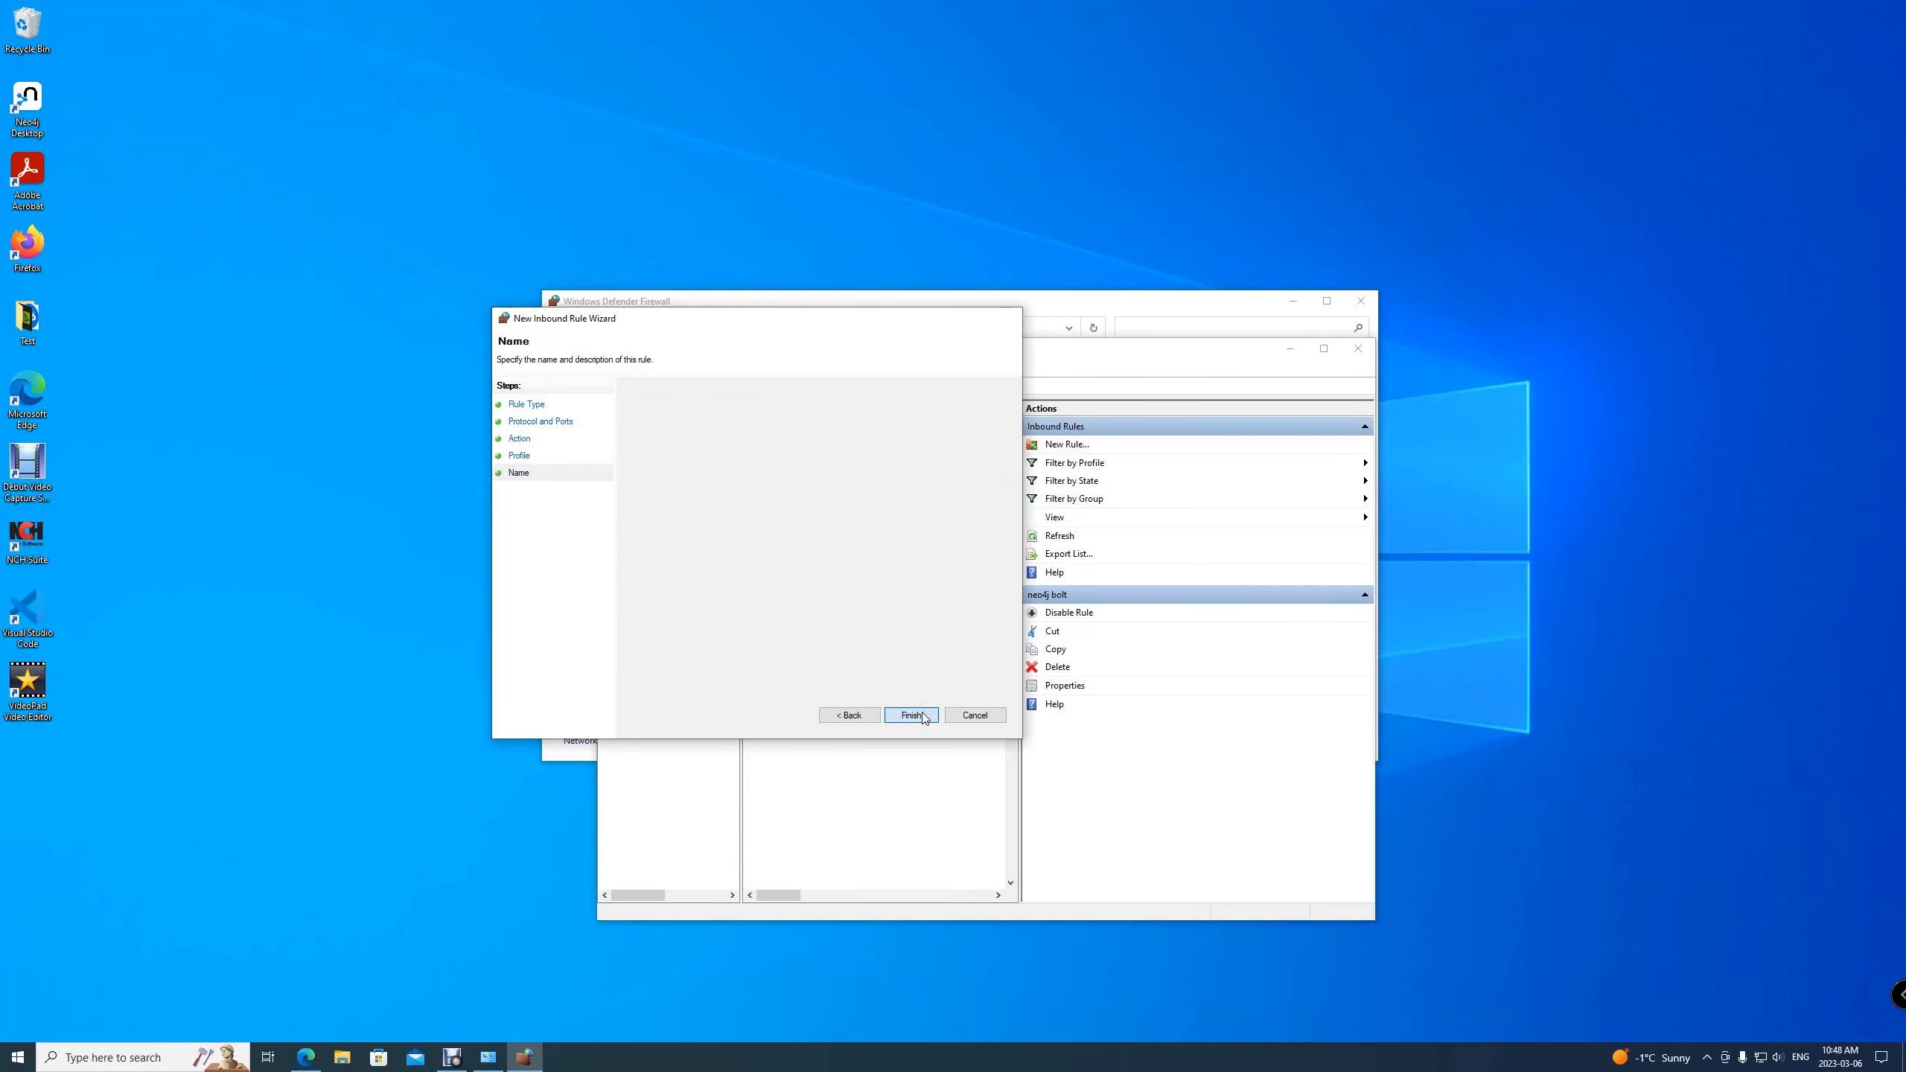
Create a third inbound Port rule allowing TCP port 7473 on all profiles, named neo4j https
left_click(1068, 448)
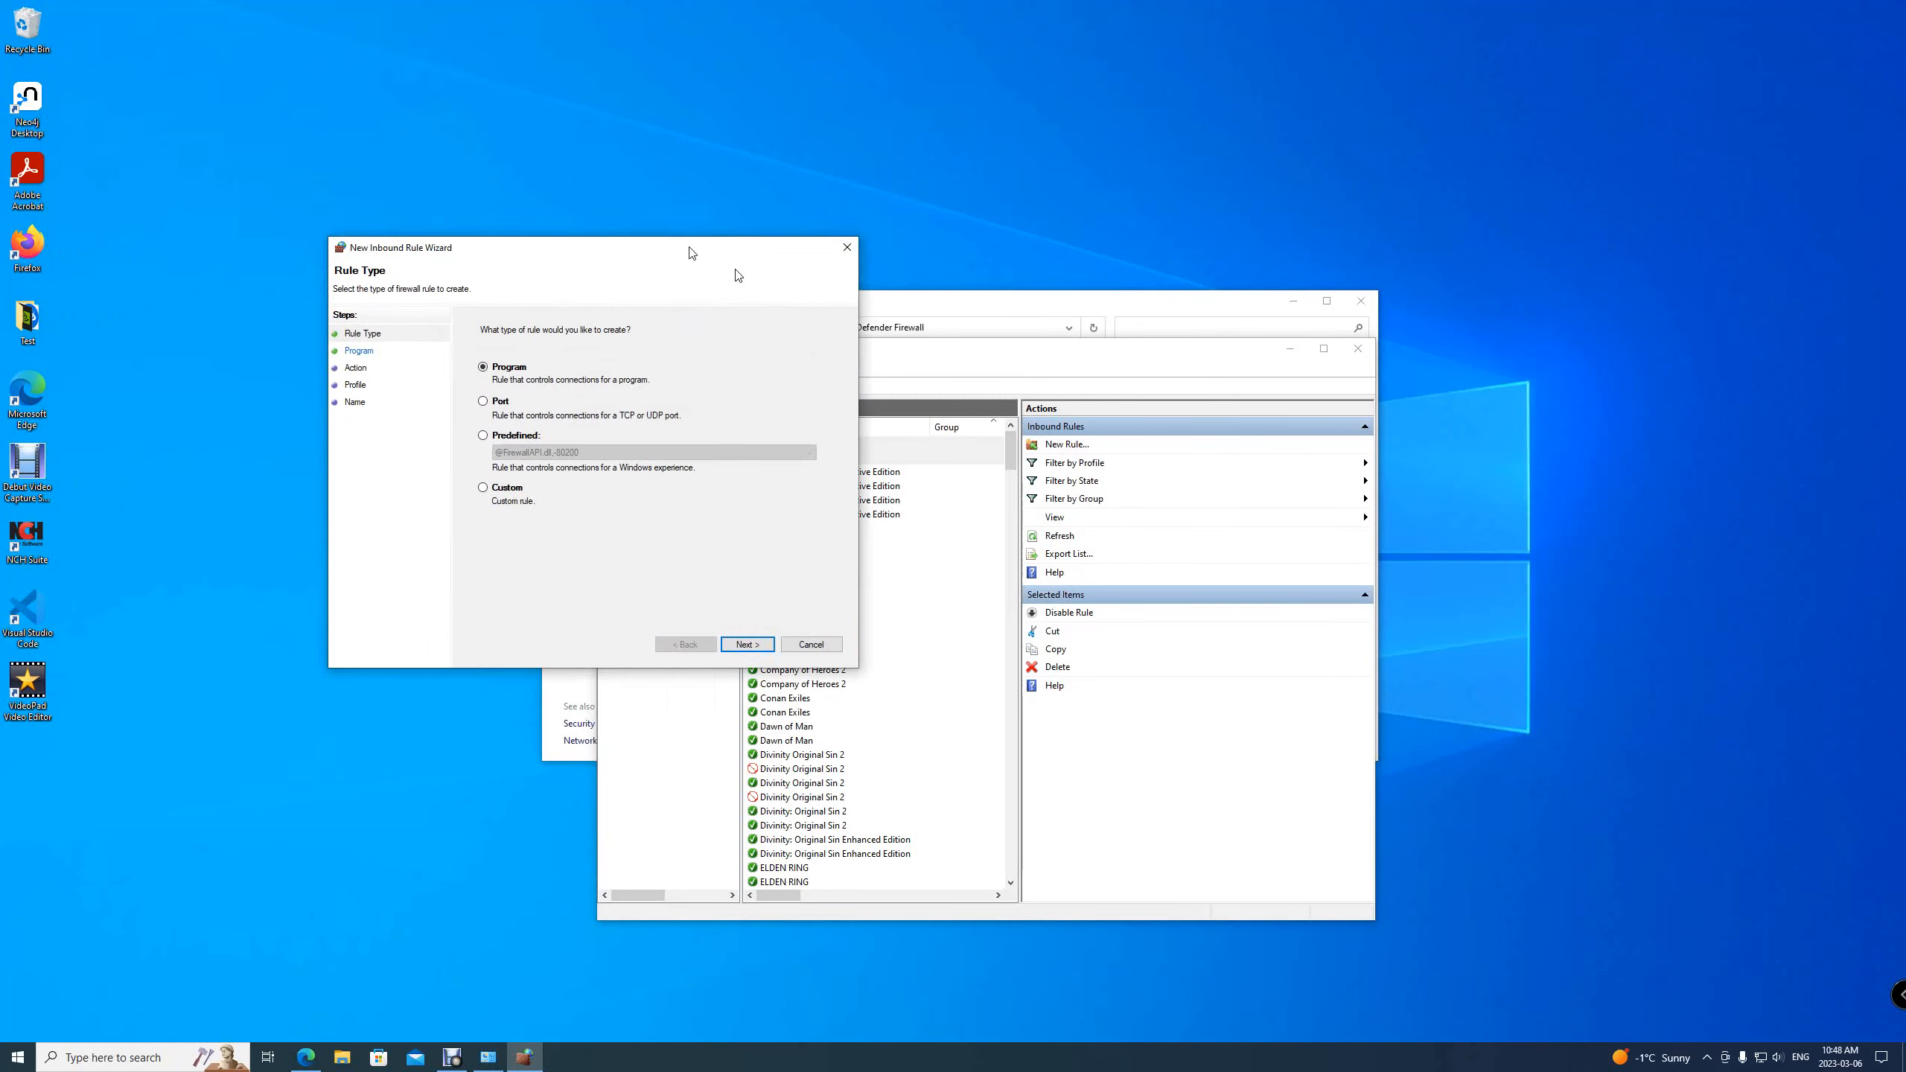
left_click(865, 529)
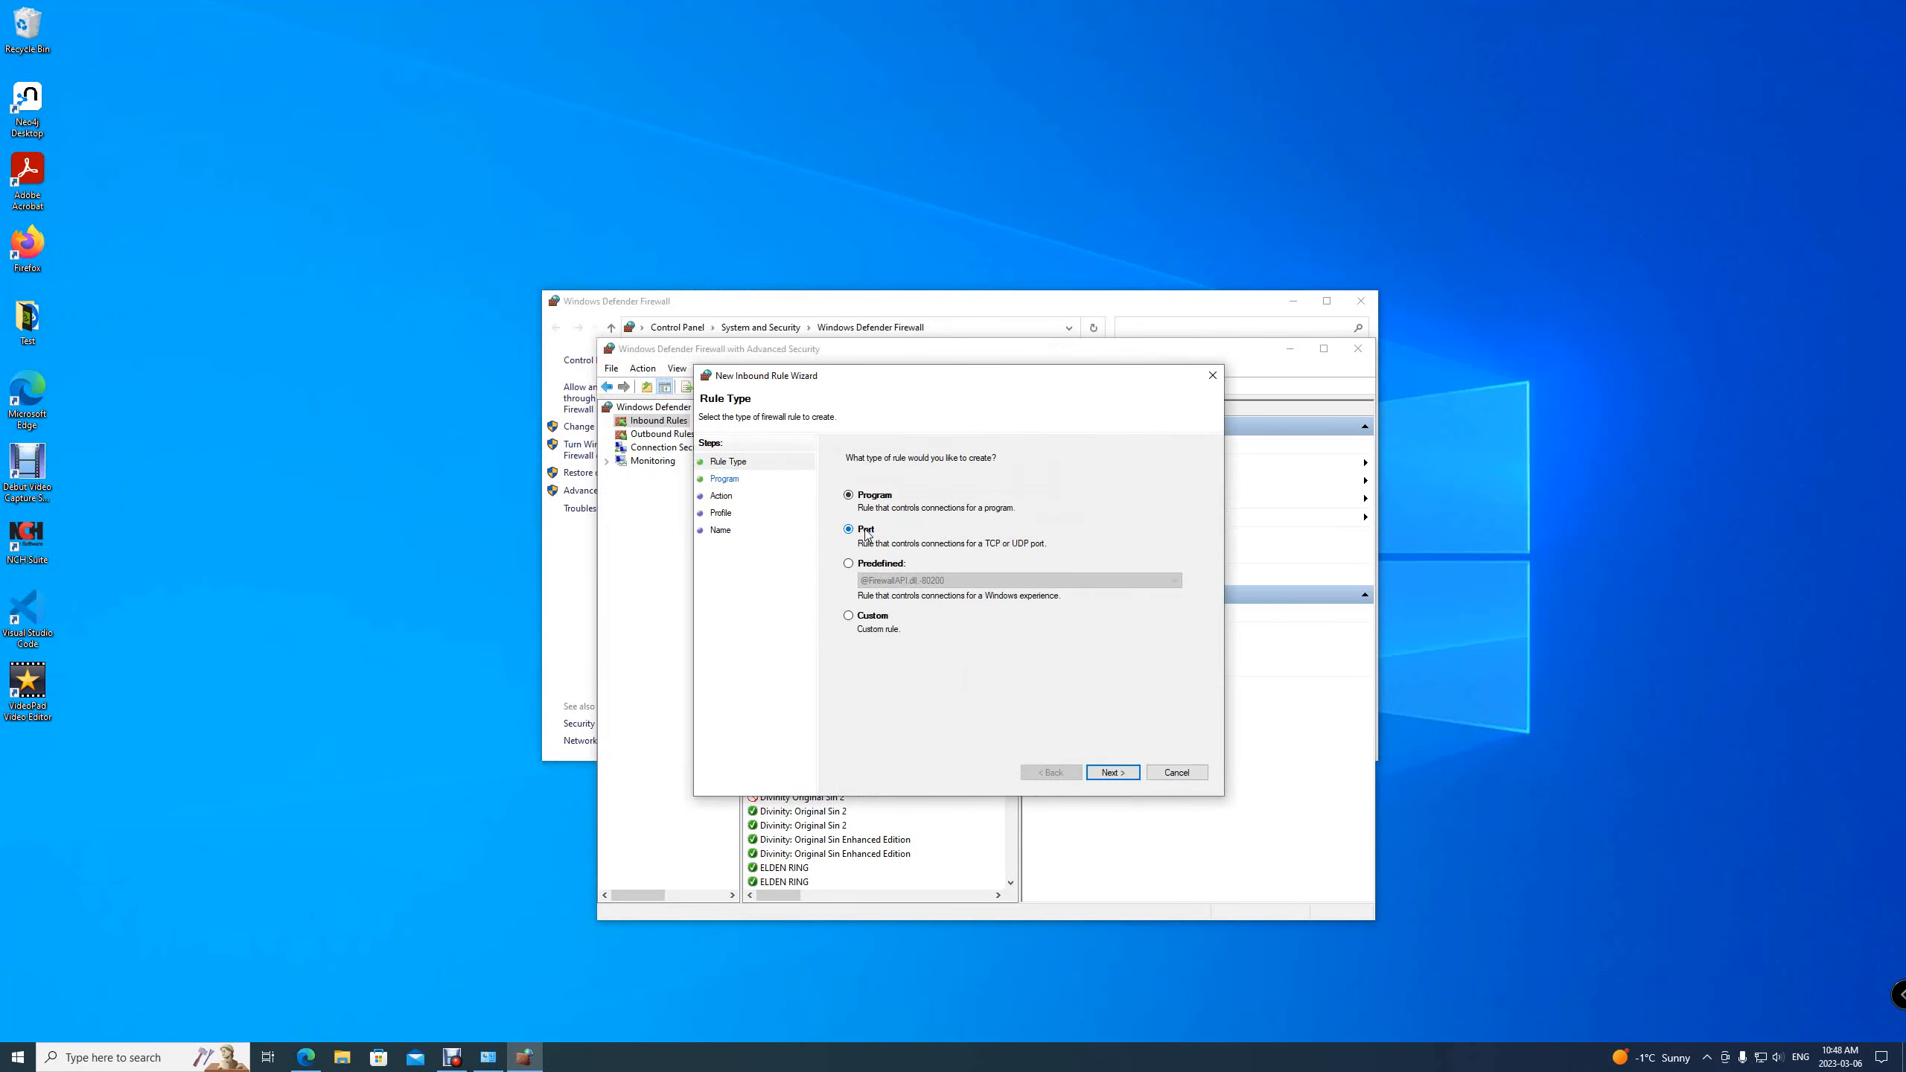
left_click(1122, 775)
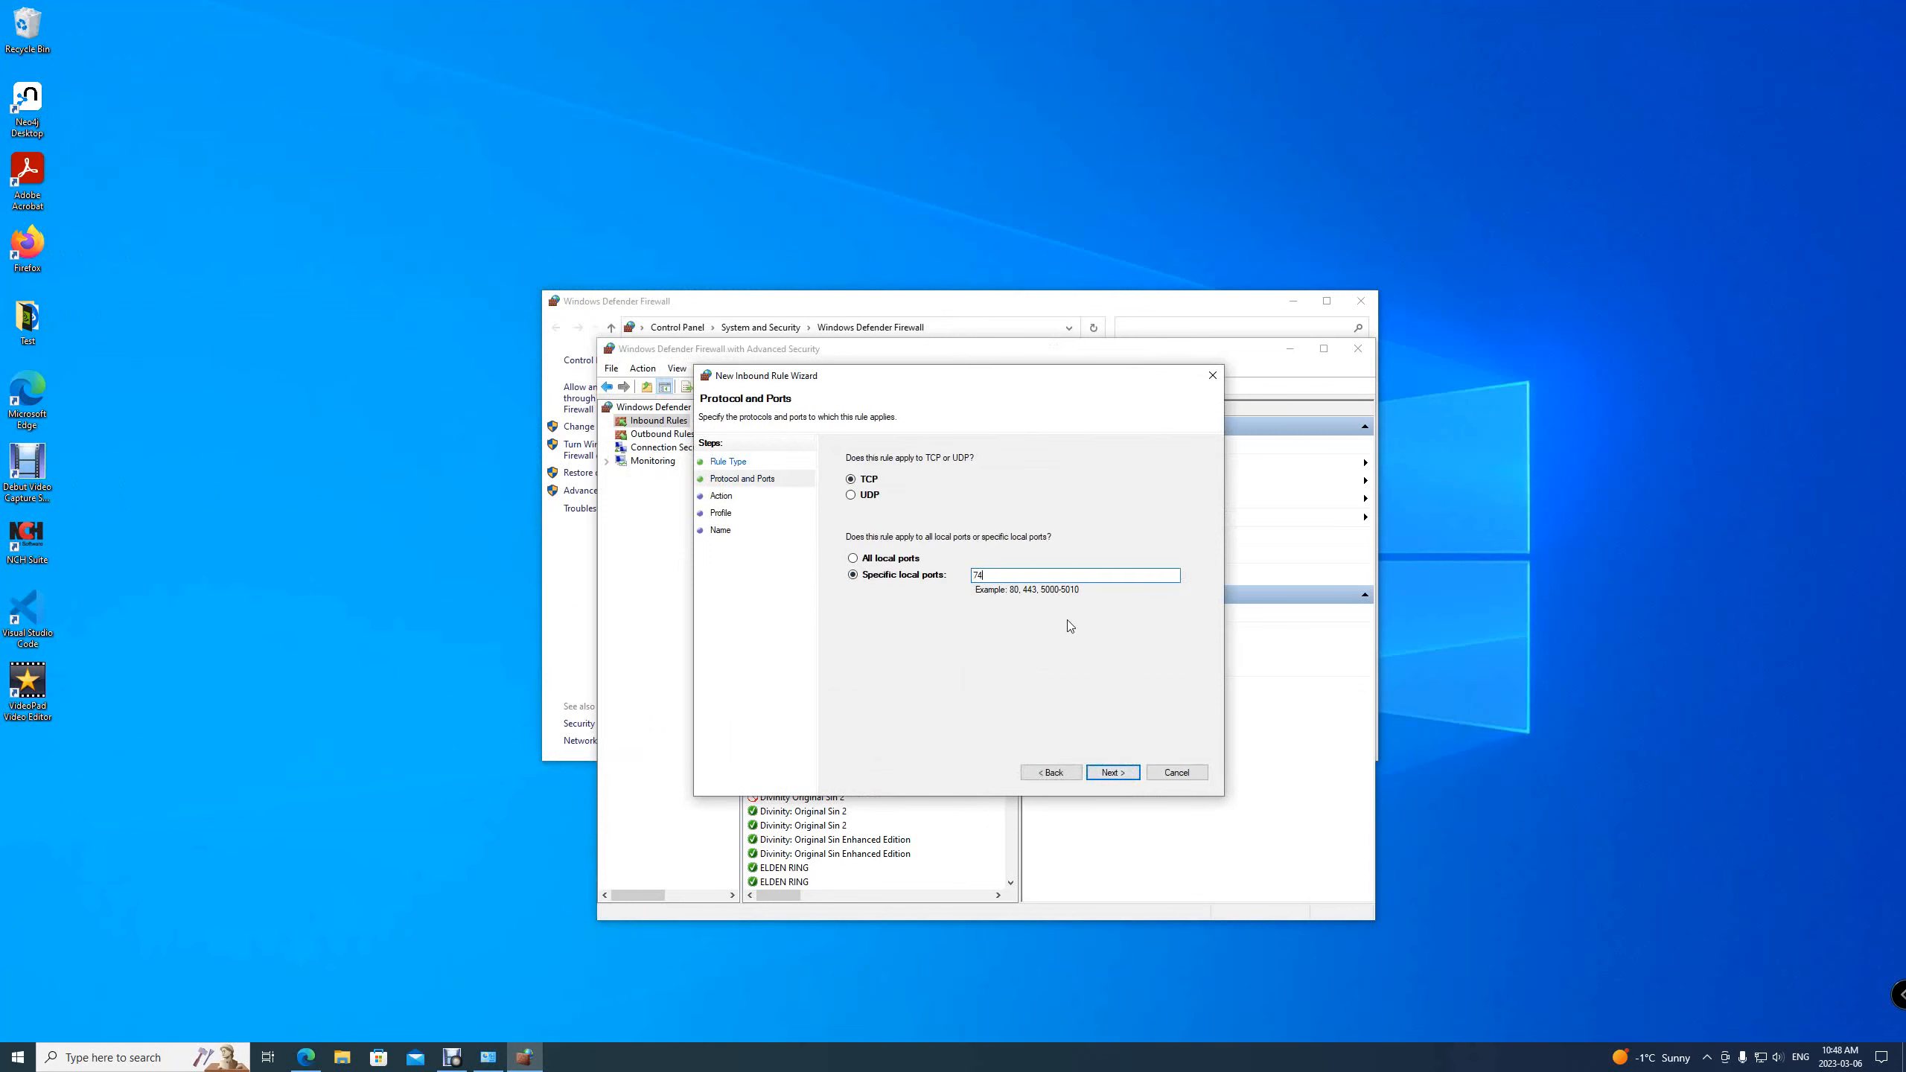
left_click(1115, 774)
left_click(1114, 774)
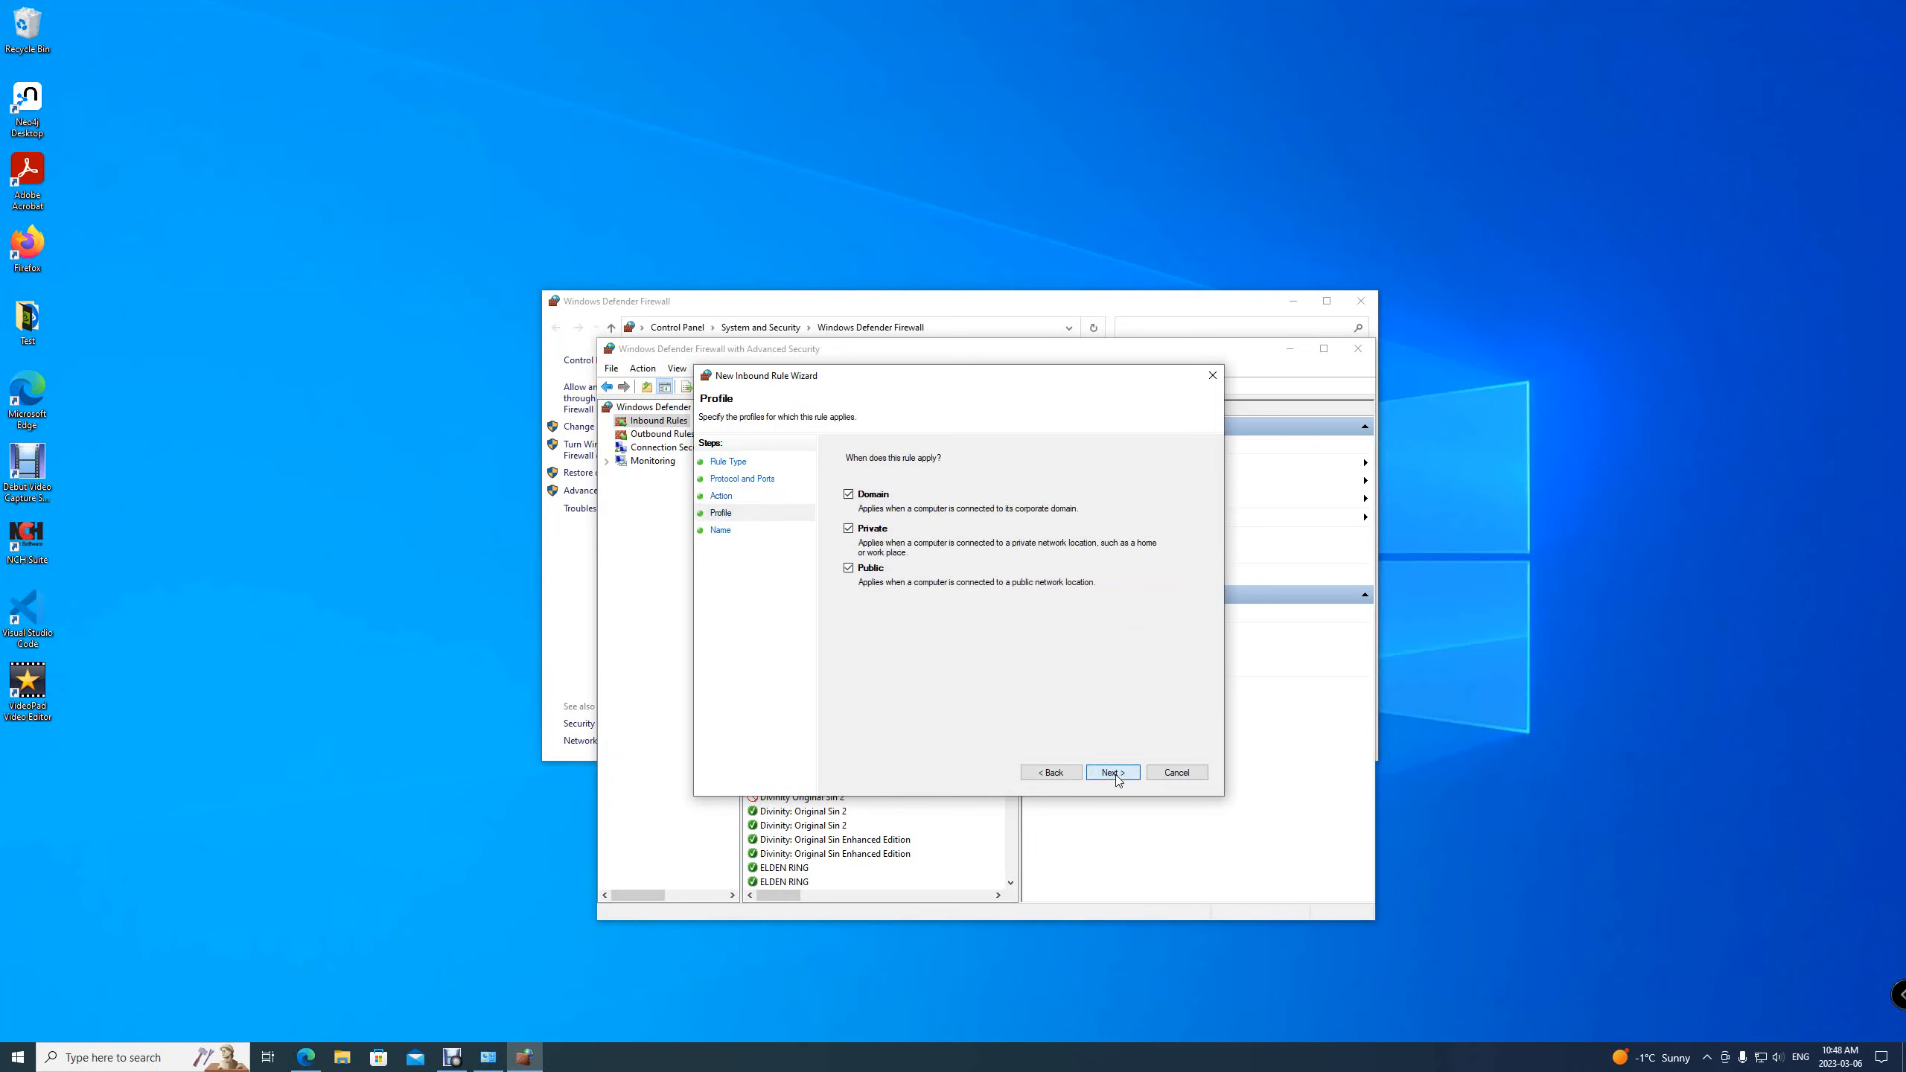
left_click(1114, 773)
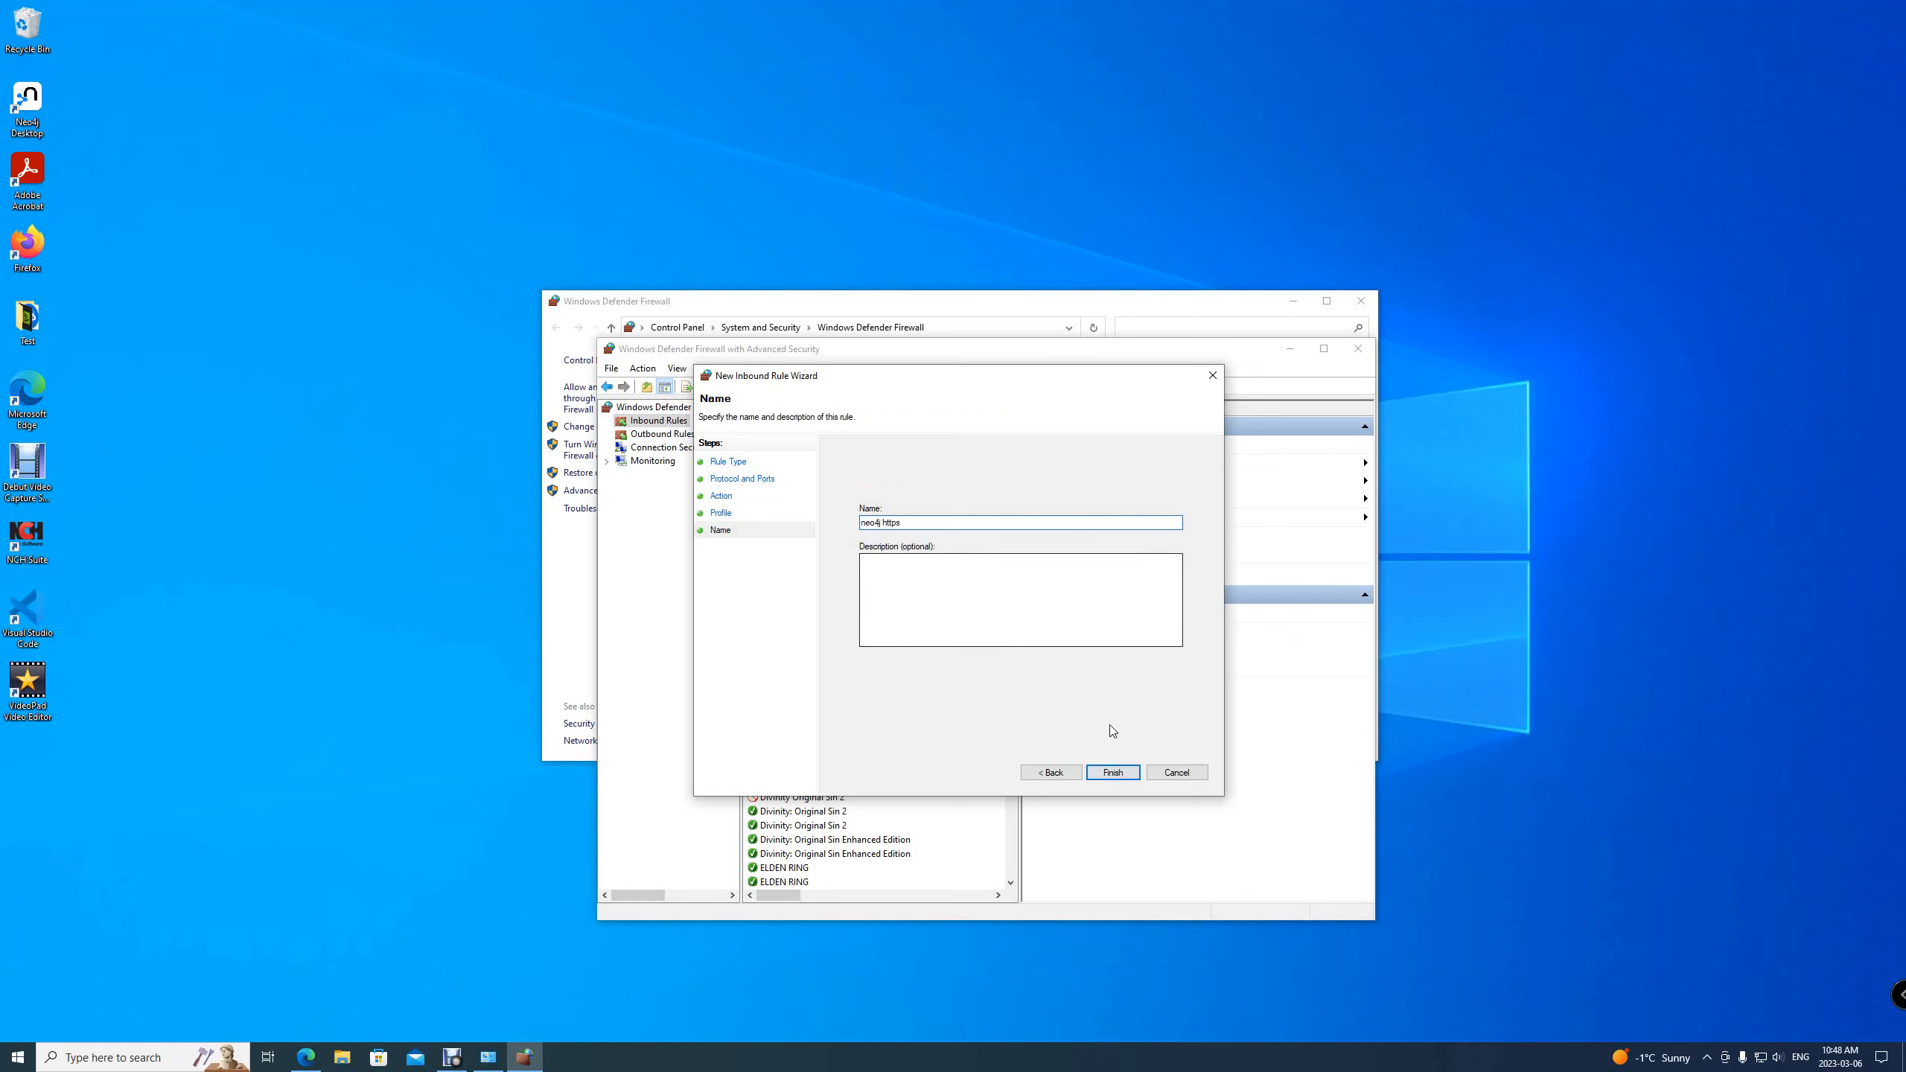
left_click(1117, 774)
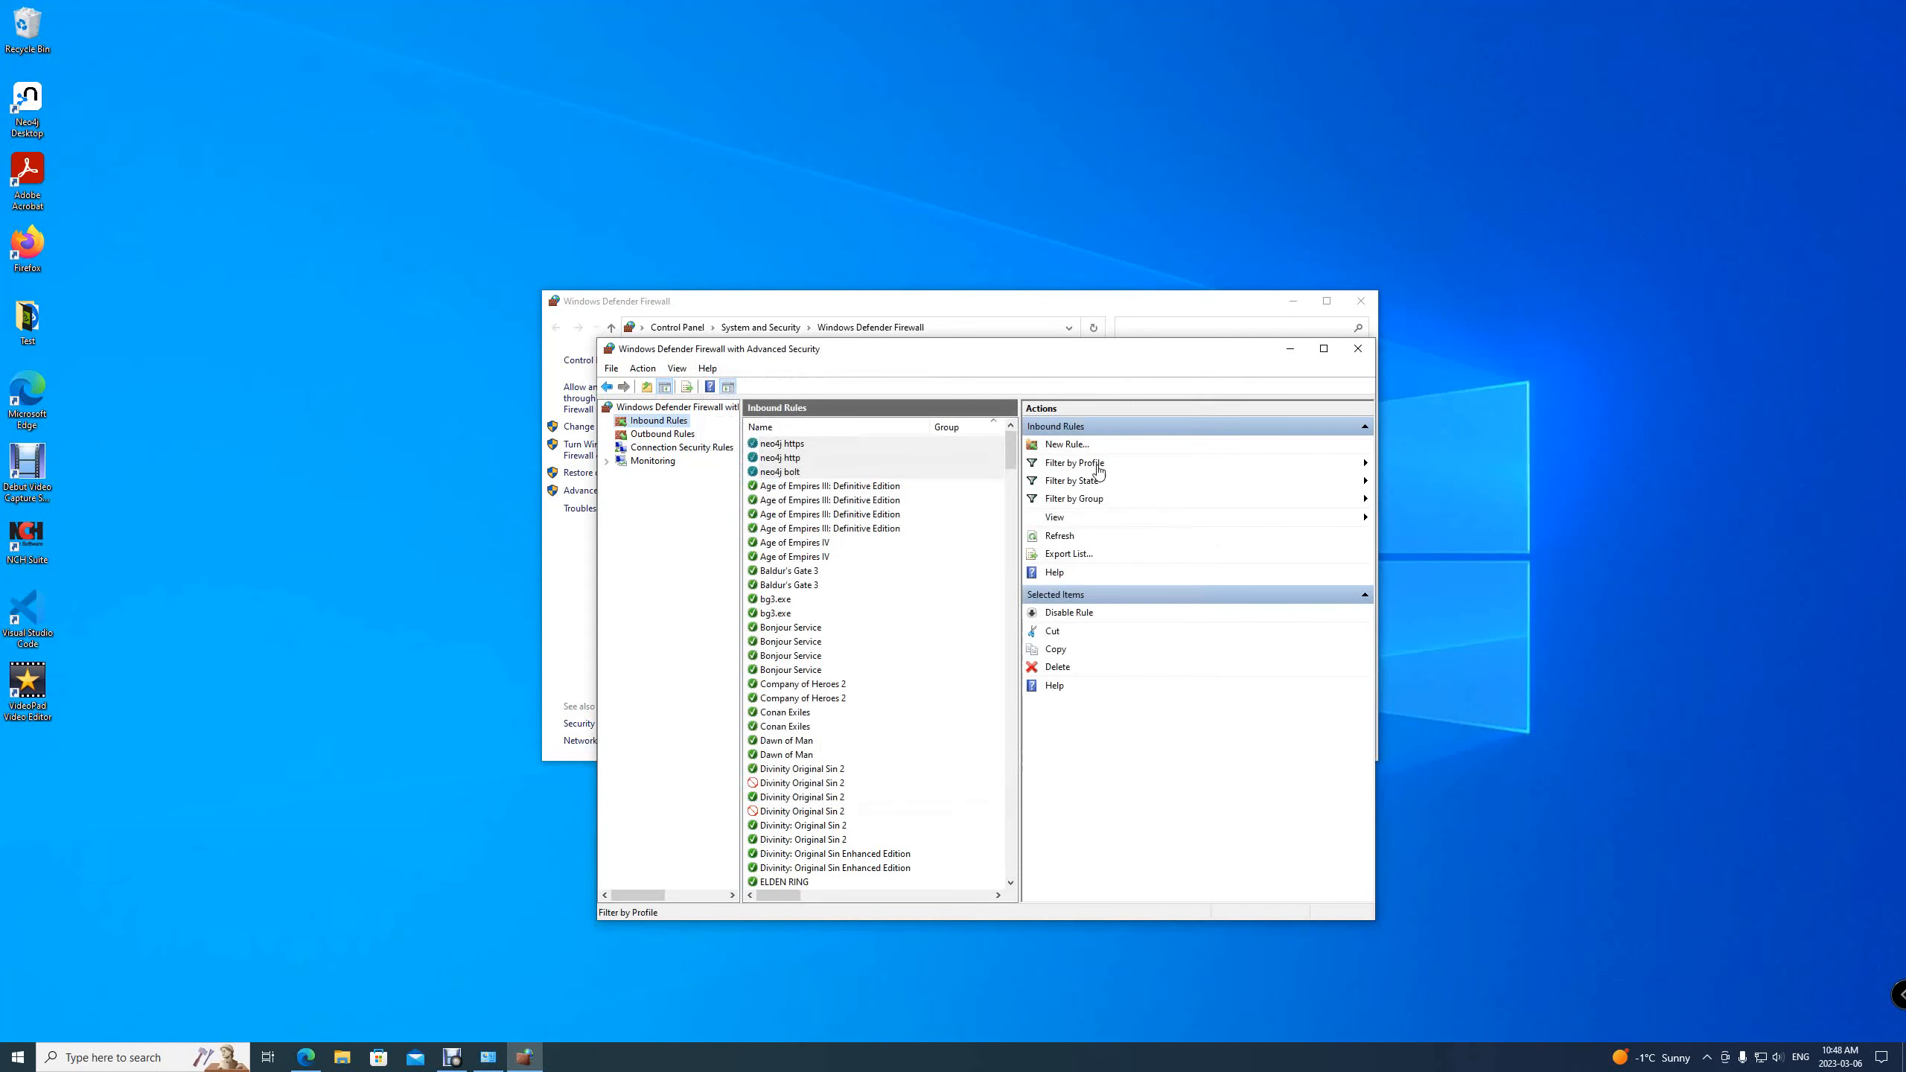
Start another inbound Port rule and set it to TCP specific local port 3000
left_click(1062, 446)
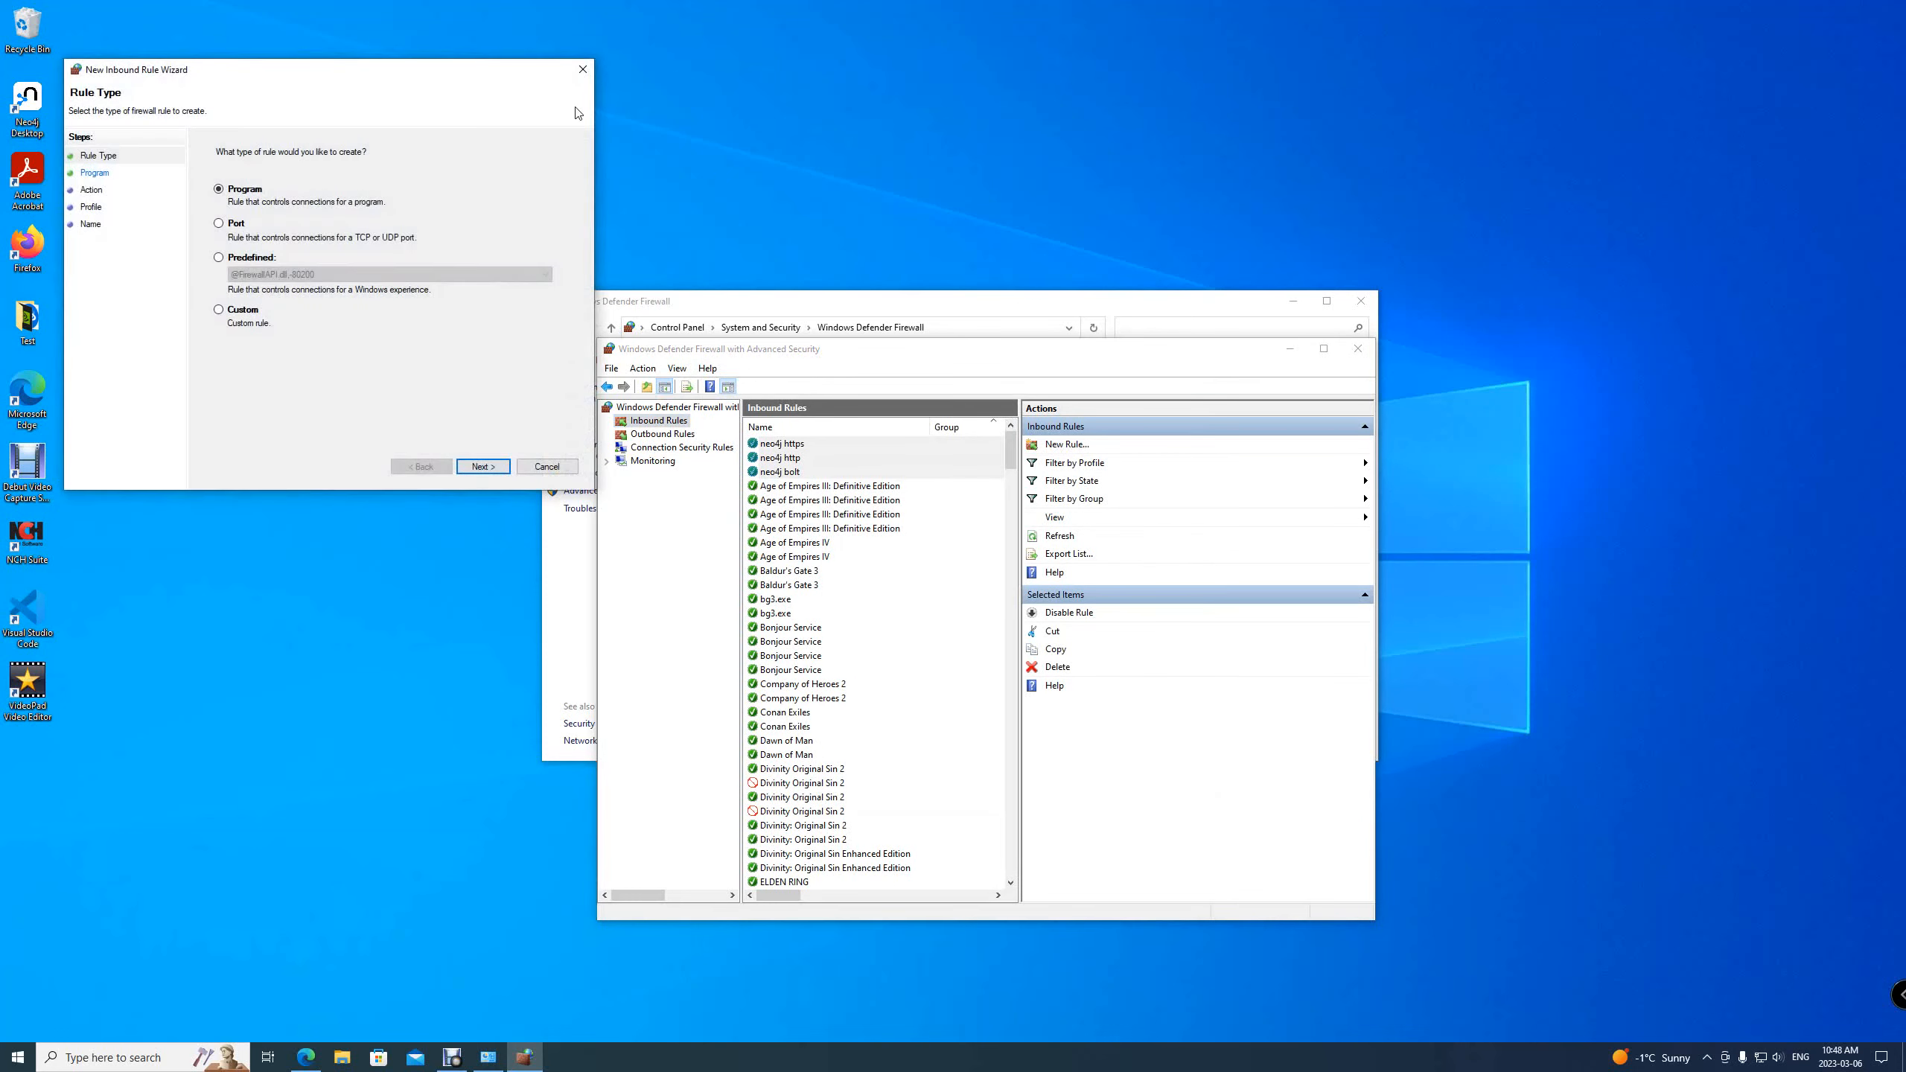
left_click_drag(517, 72, 1201, 376)
left_click(901, 528)
left_click(1166, 771)
left_click(1128, 573)
type("3000")
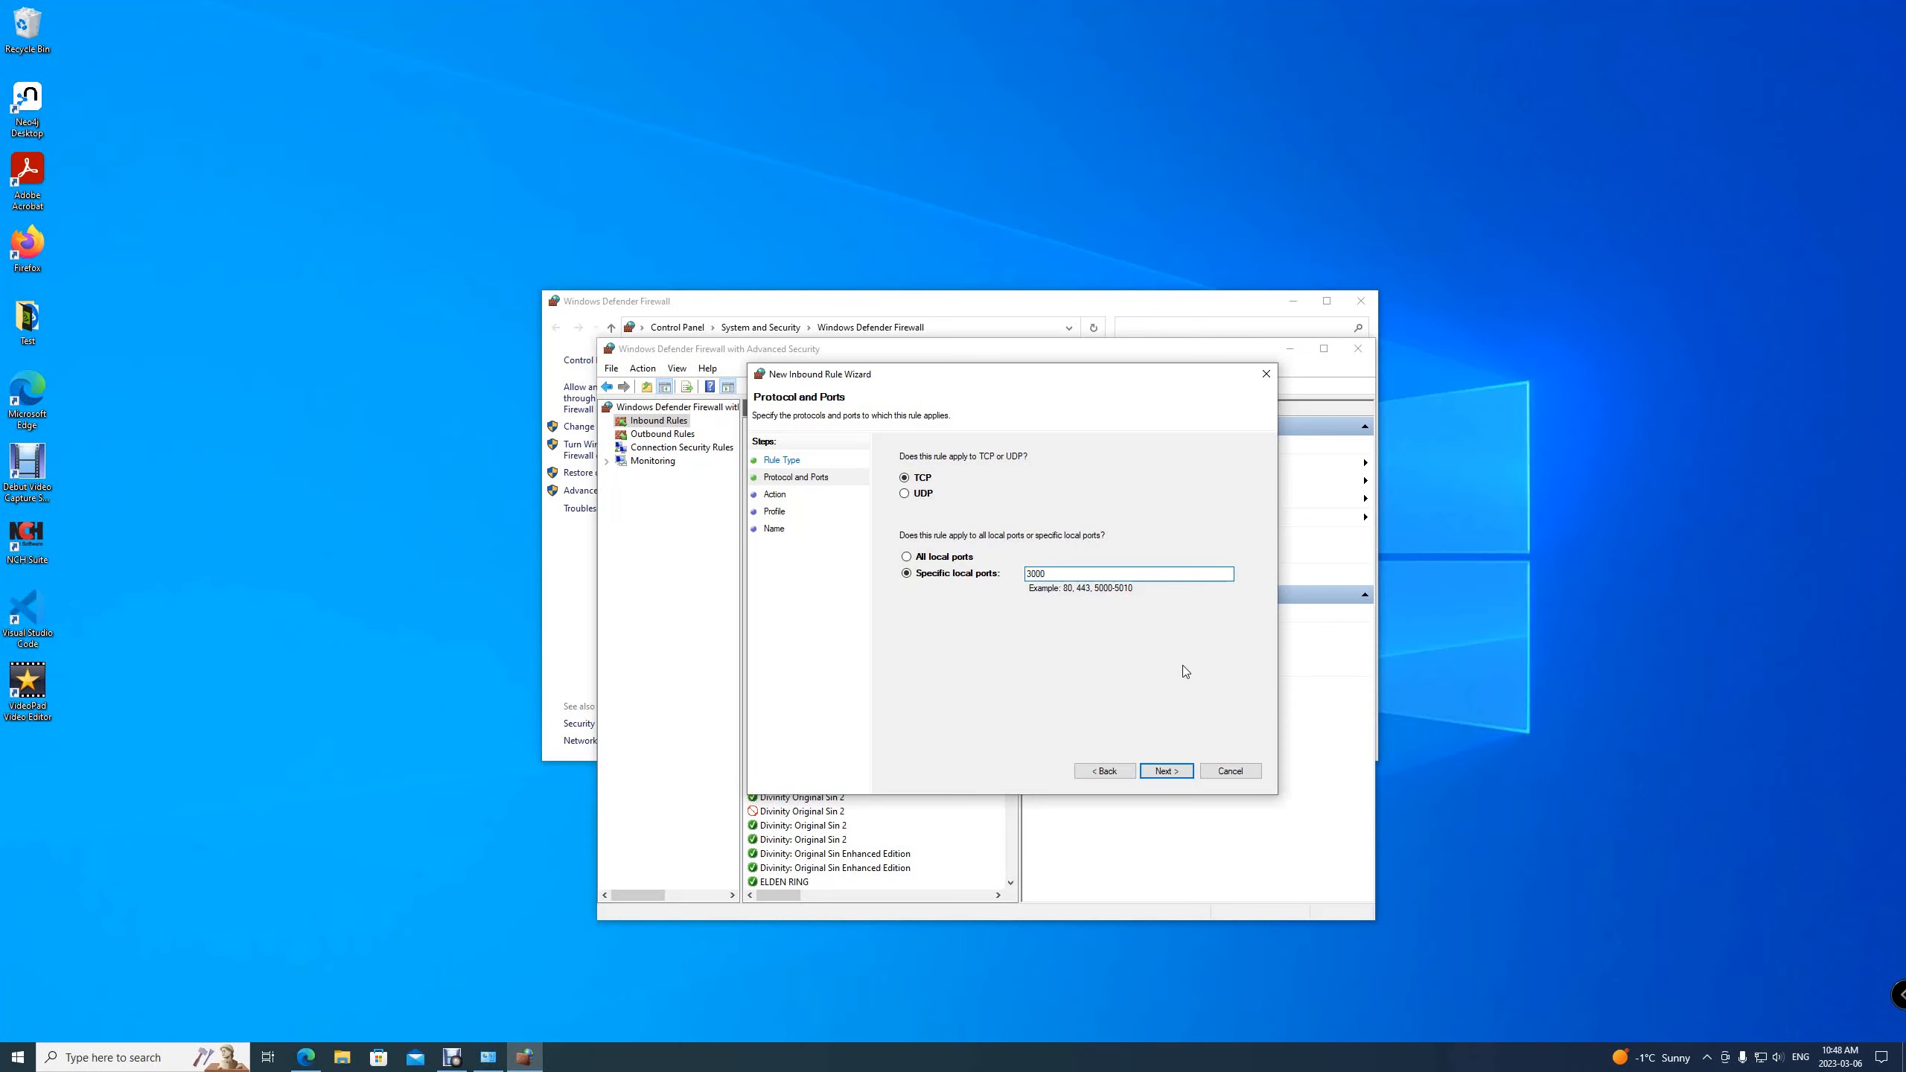